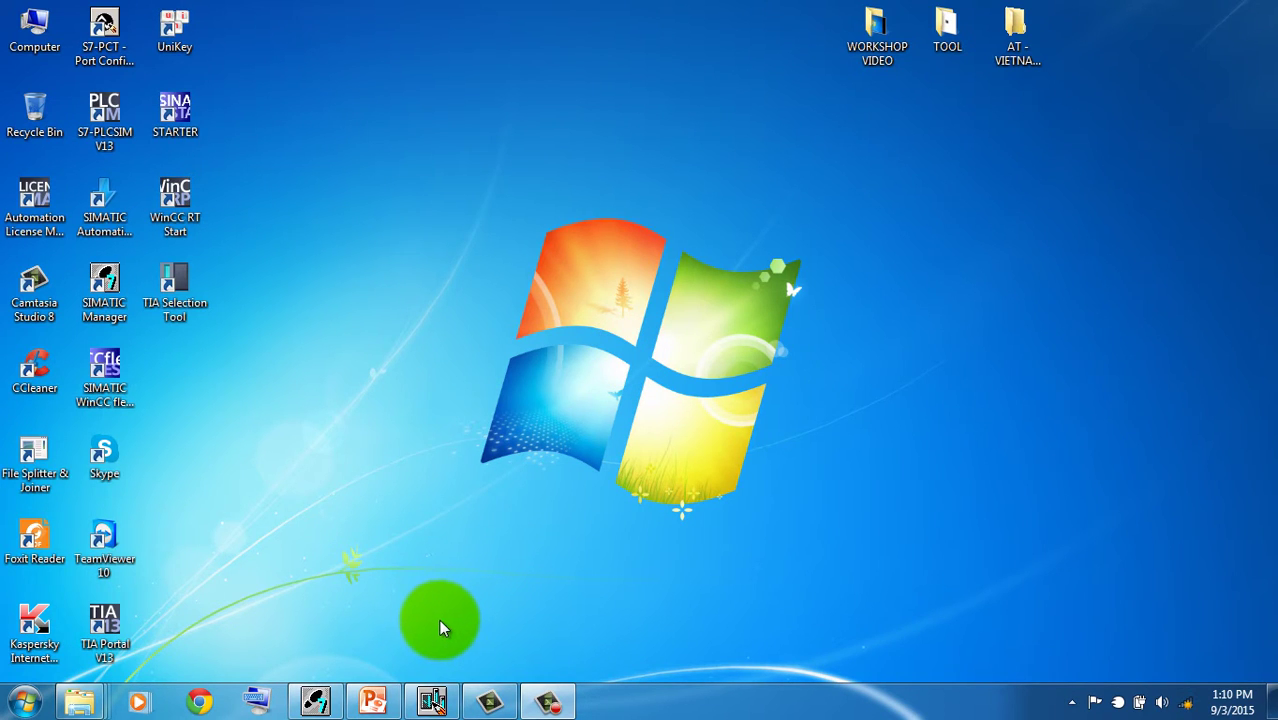
# Switch to HW Config and rearrange the PLC 1 network view by moving the UR rack and the IM151-3 station.
pyautogui.click(432, 702)
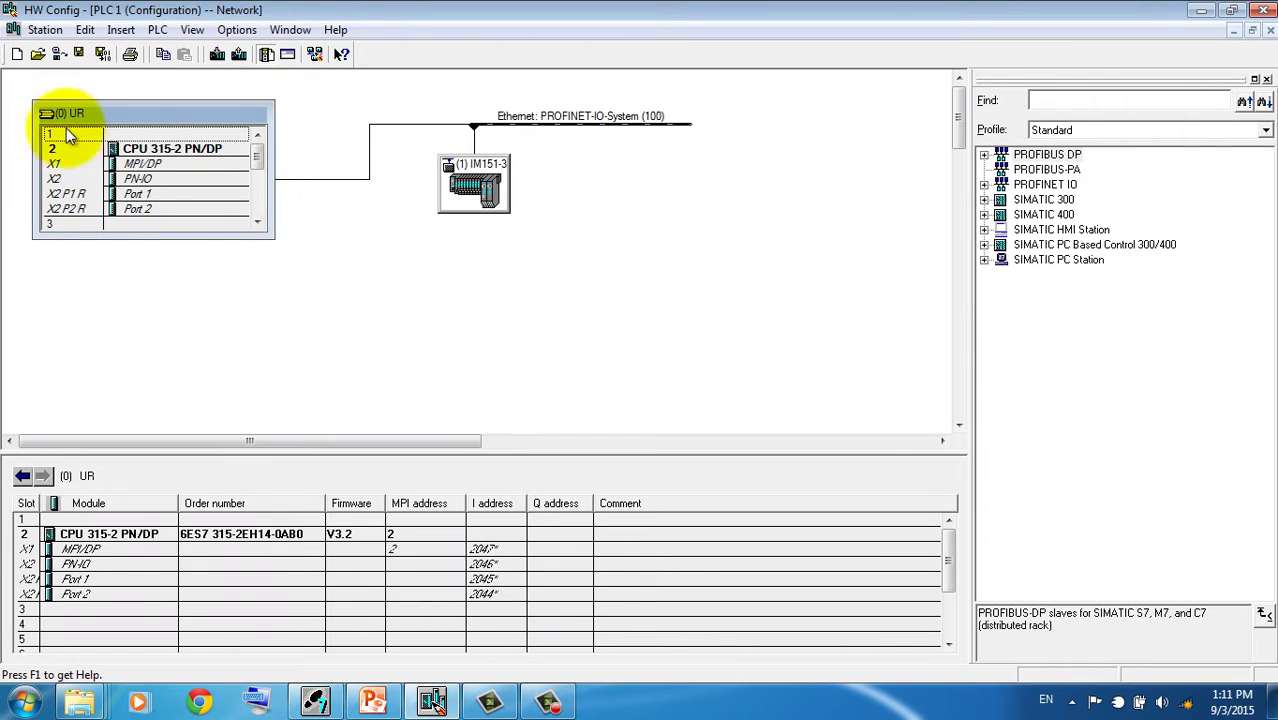
pyautogui.moveTo(60, 113); pyautogui.dragTo(102, 92)
pyautogui.moveTo(458, 162); pyautogui.dragTo(410, 178)
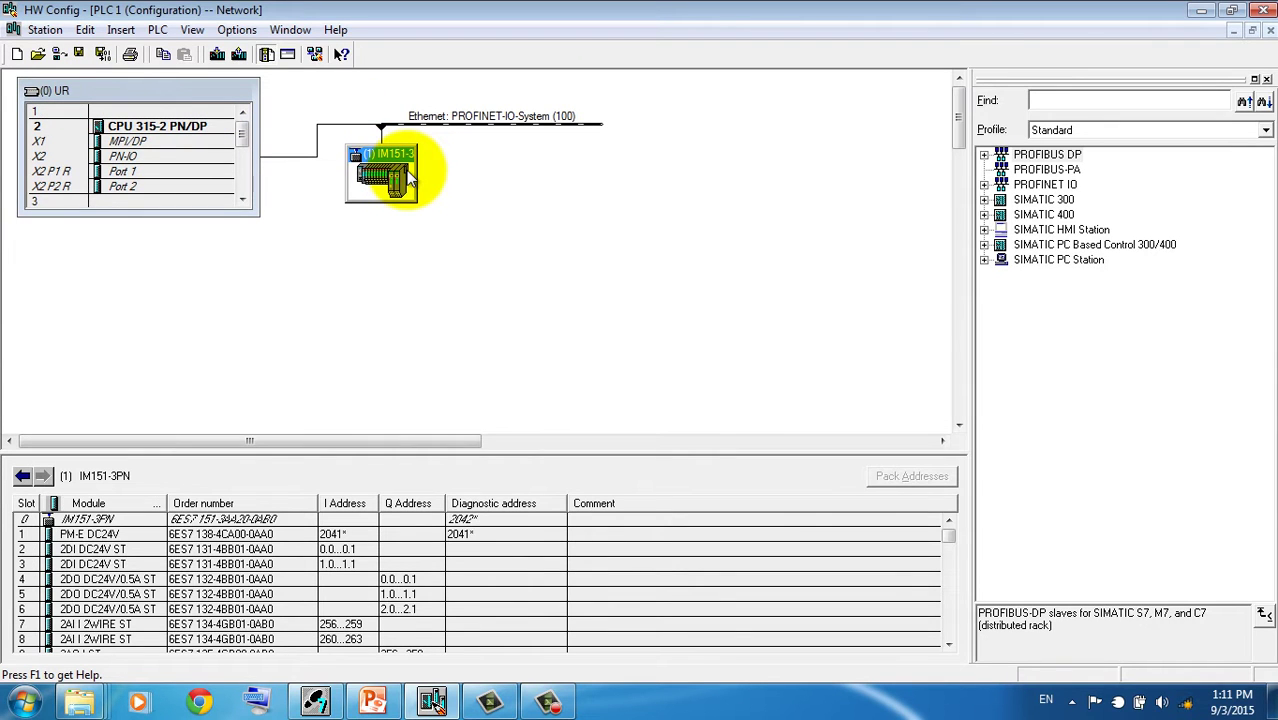
# Review the module list of the IM151-3PN station, then the slots of the CPU 315-2 PN/DP rack.
pyautogui.click(294, 594)
pyautogui.scroll(-6, 320, 559)
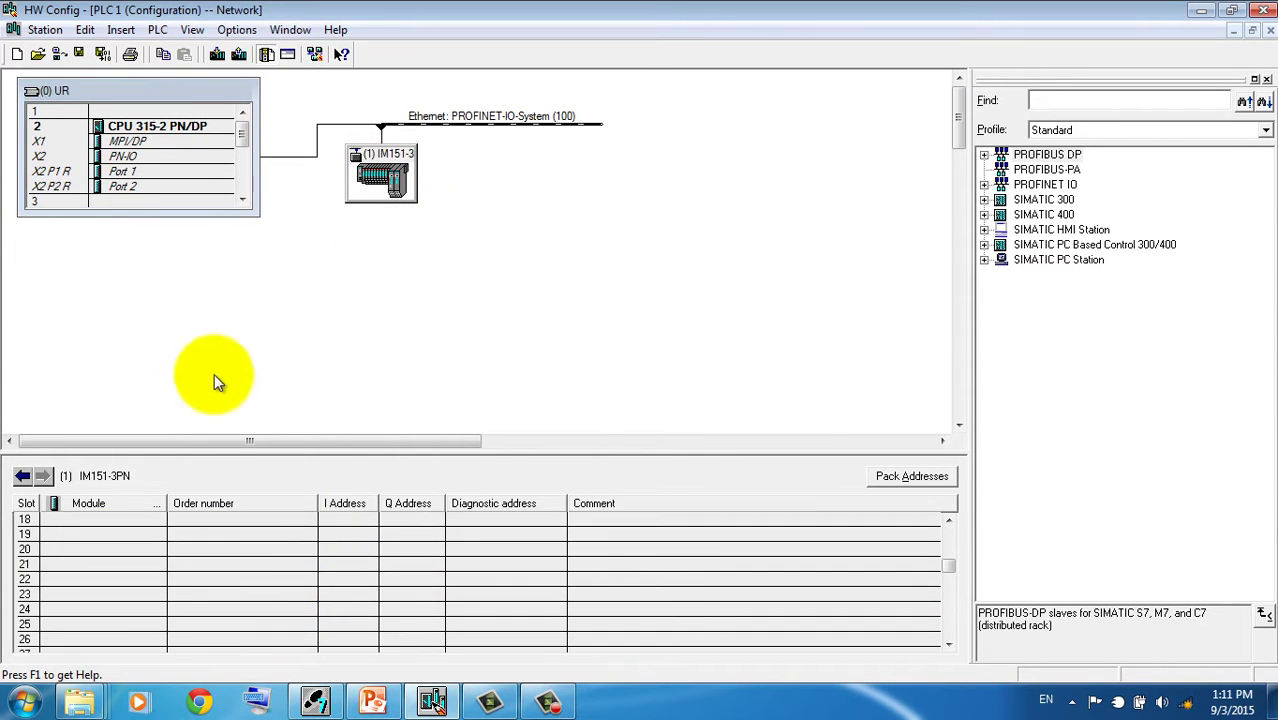
pyautogui.scroll(6, 214, 373)
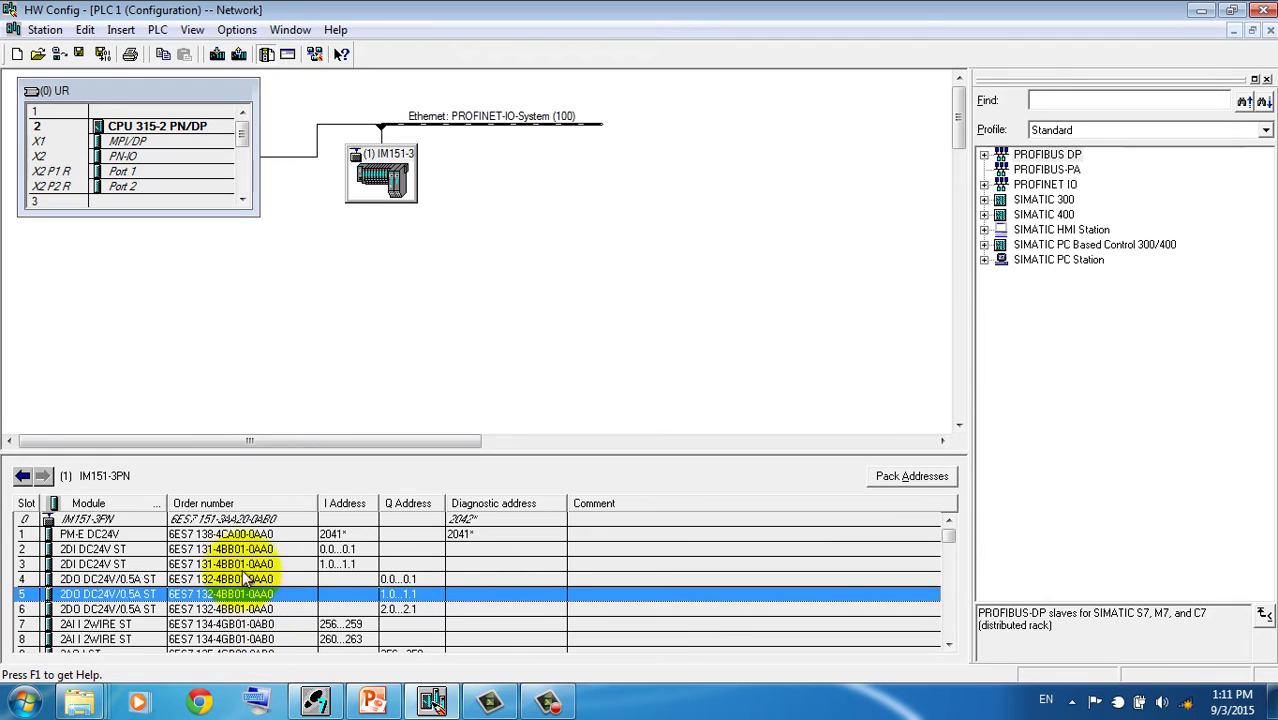
pyautogui.click(126, 142)
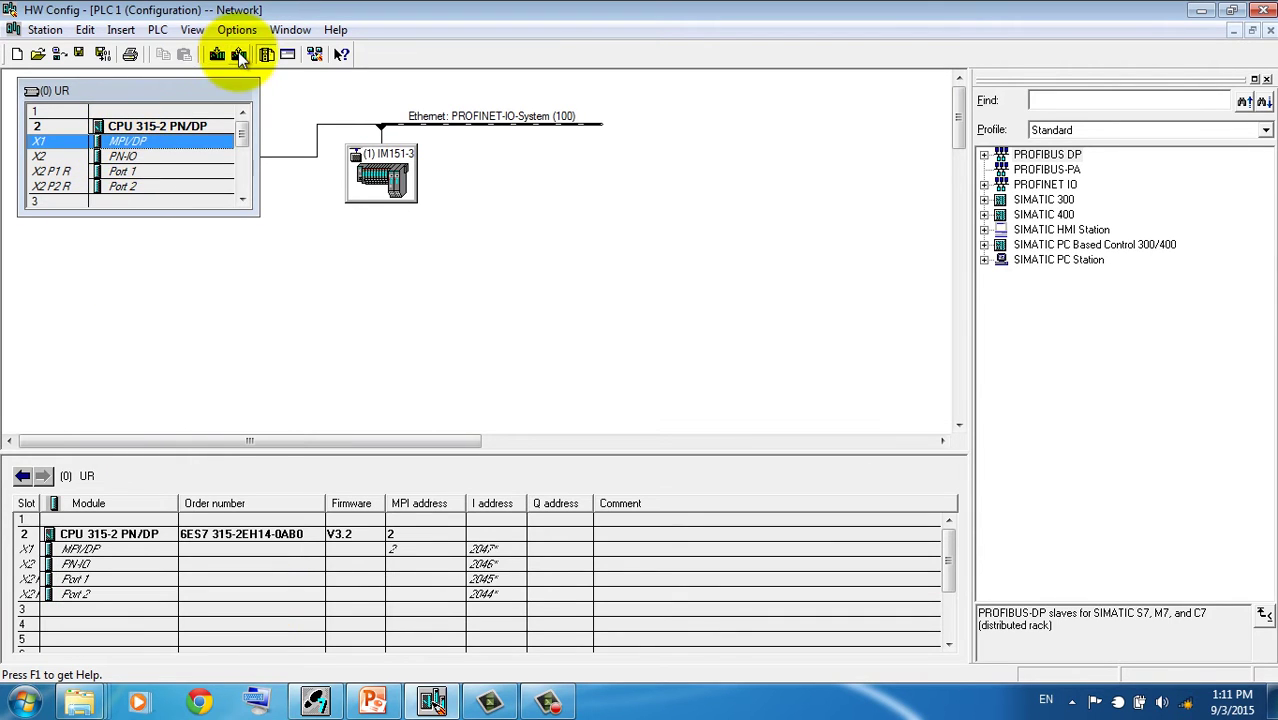
# Start exporting the PLC 1 station and choose the Automation Tool folder inside AT - VIETNAM VIDEO on the Desktop as destination.
pyautogui.click(29, 29)
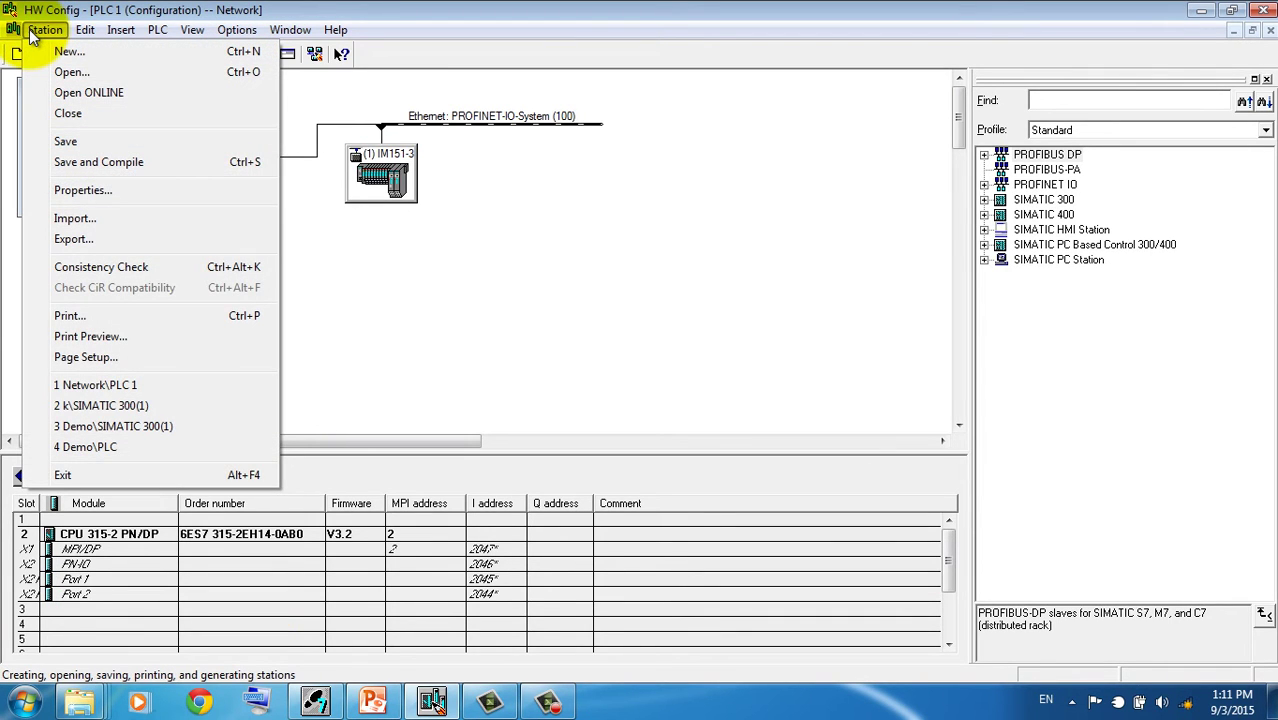
pyautogui.click(90, 239)
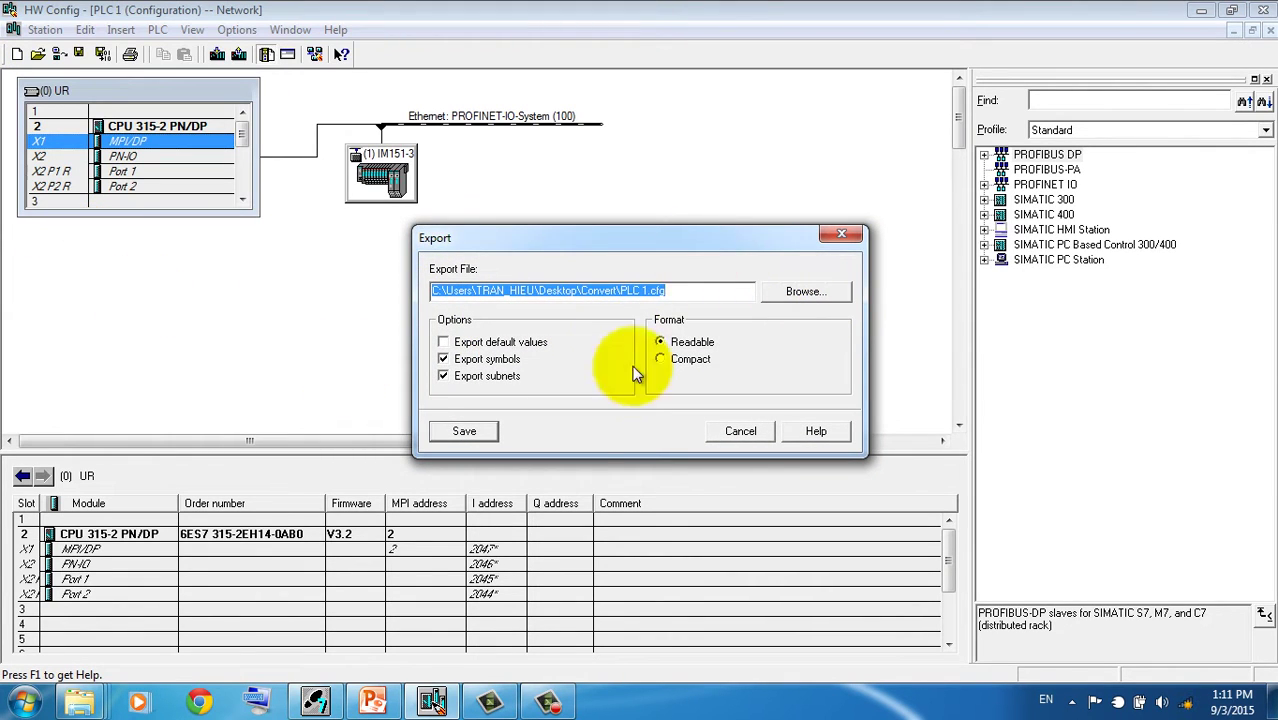
pyautogui.click(699, 289)
pyautogui.click(789, 290)
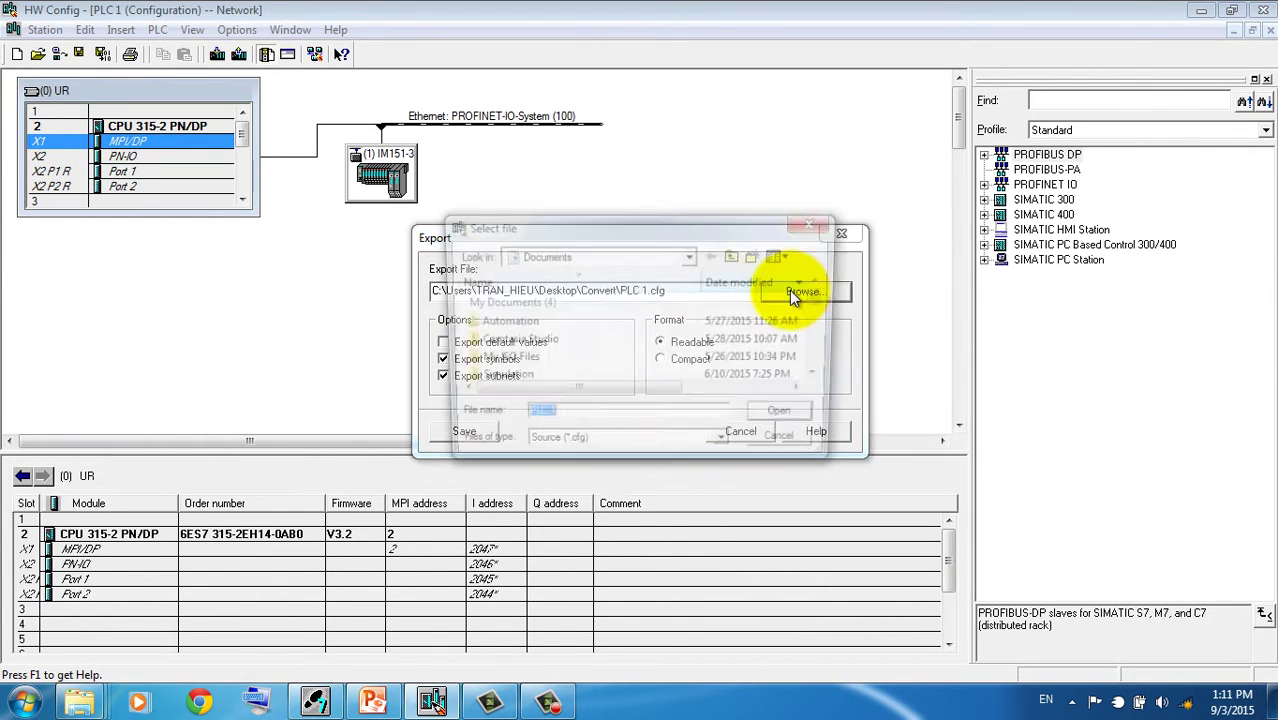
pyautogui.click(637, 256)
pyautogui.click(533, 276)
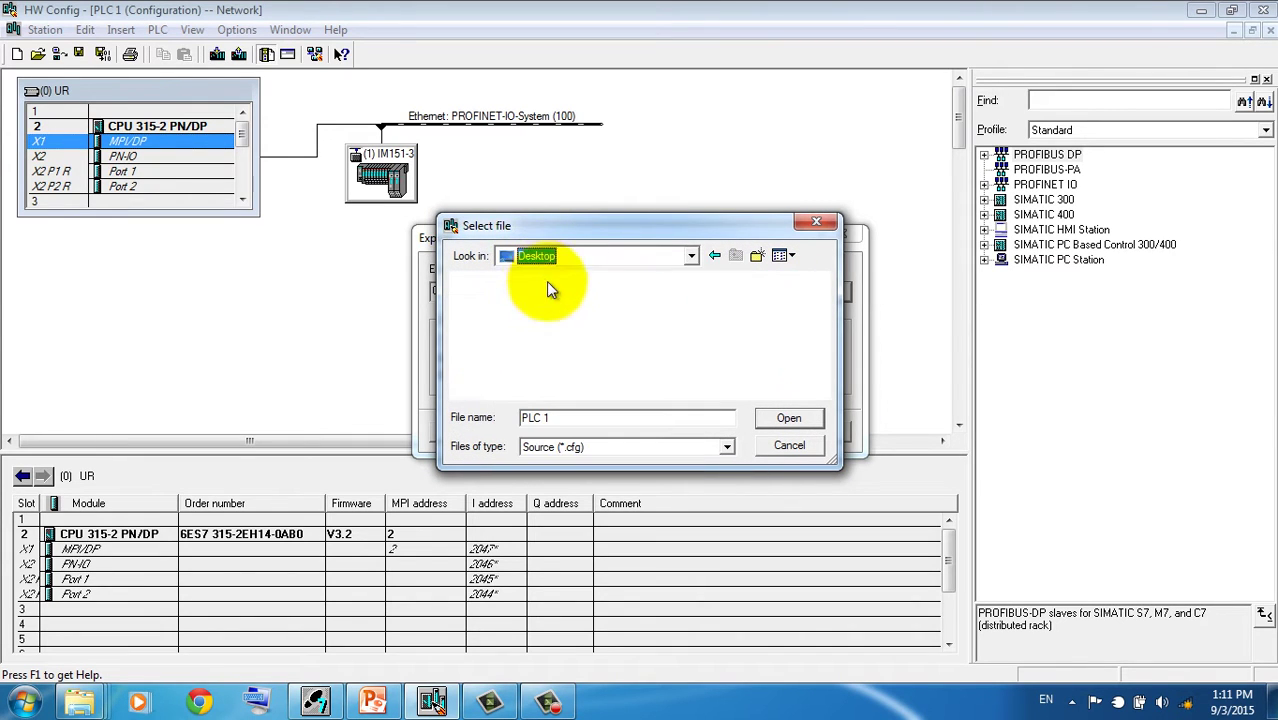
pyautogui.scroll(-5, 801, 349)
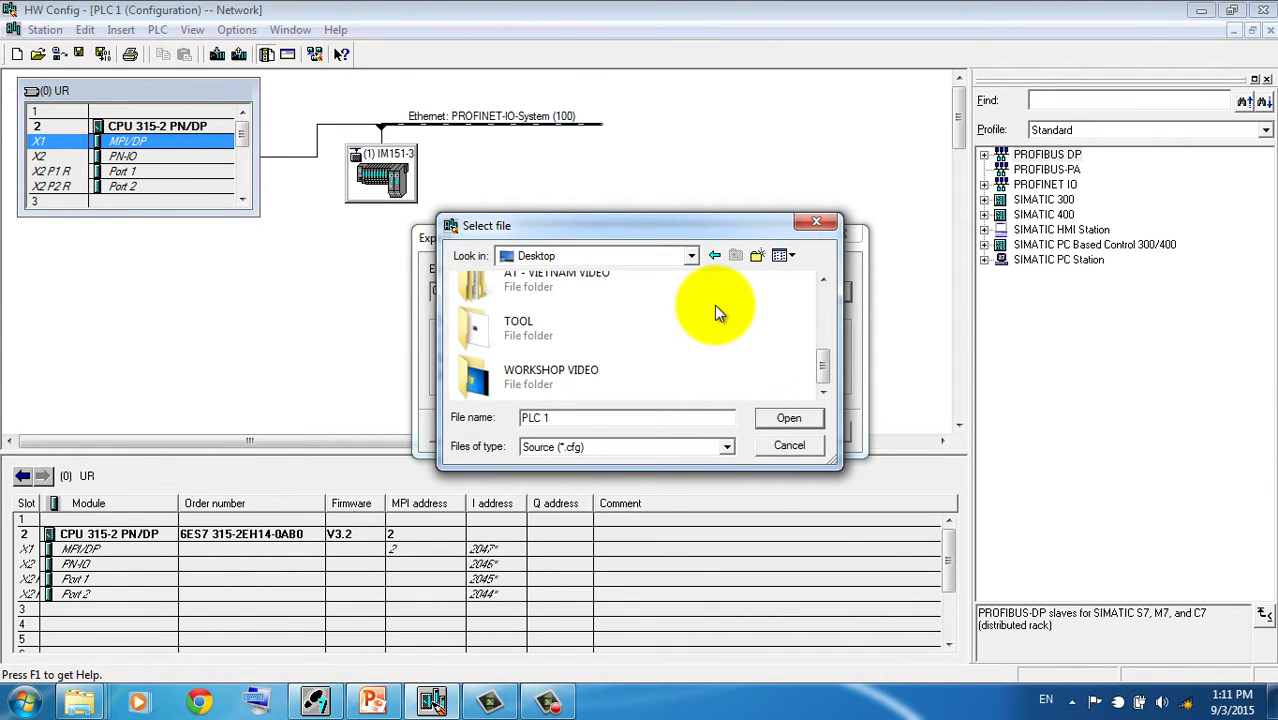
pyautogui.scroll(2, 714, 305)
pyautogui.doubleClick(563, 367)
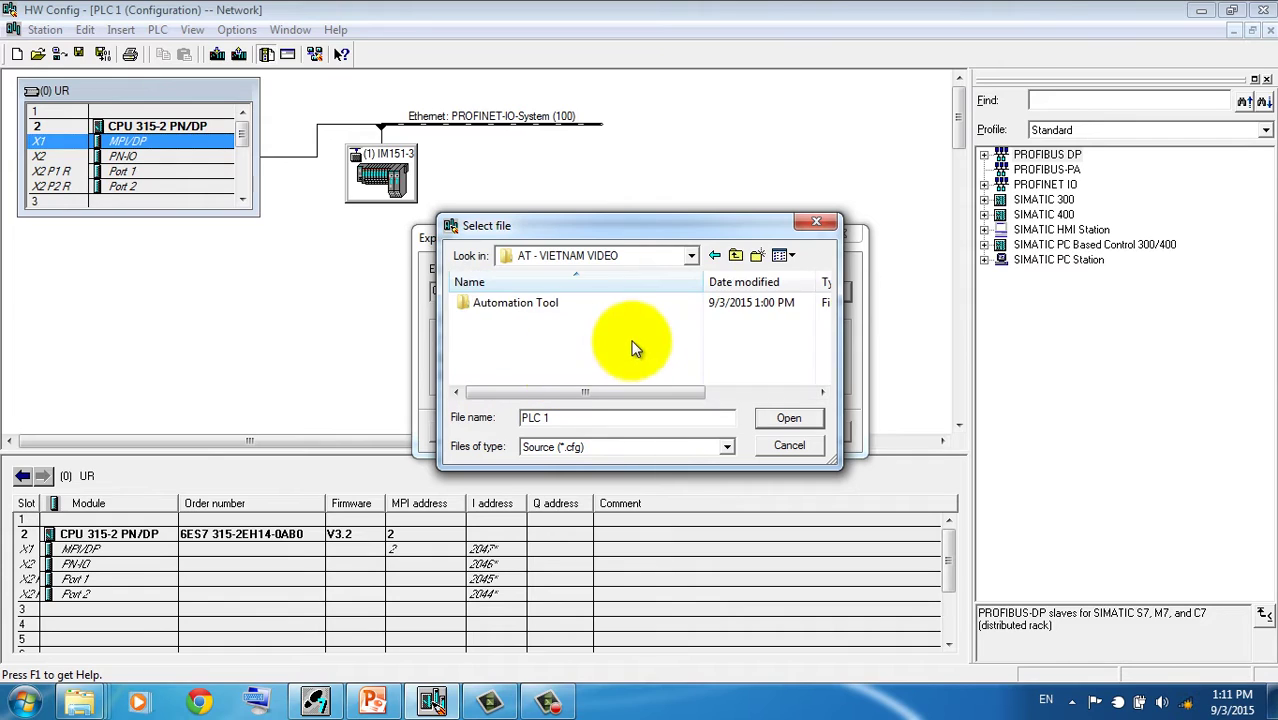
pyautogui.doubleClick(487, 302)
# Name the export file Convert_Hardware and save it with symbols and subnets in readable format.
pyautogui.click(564, 418)
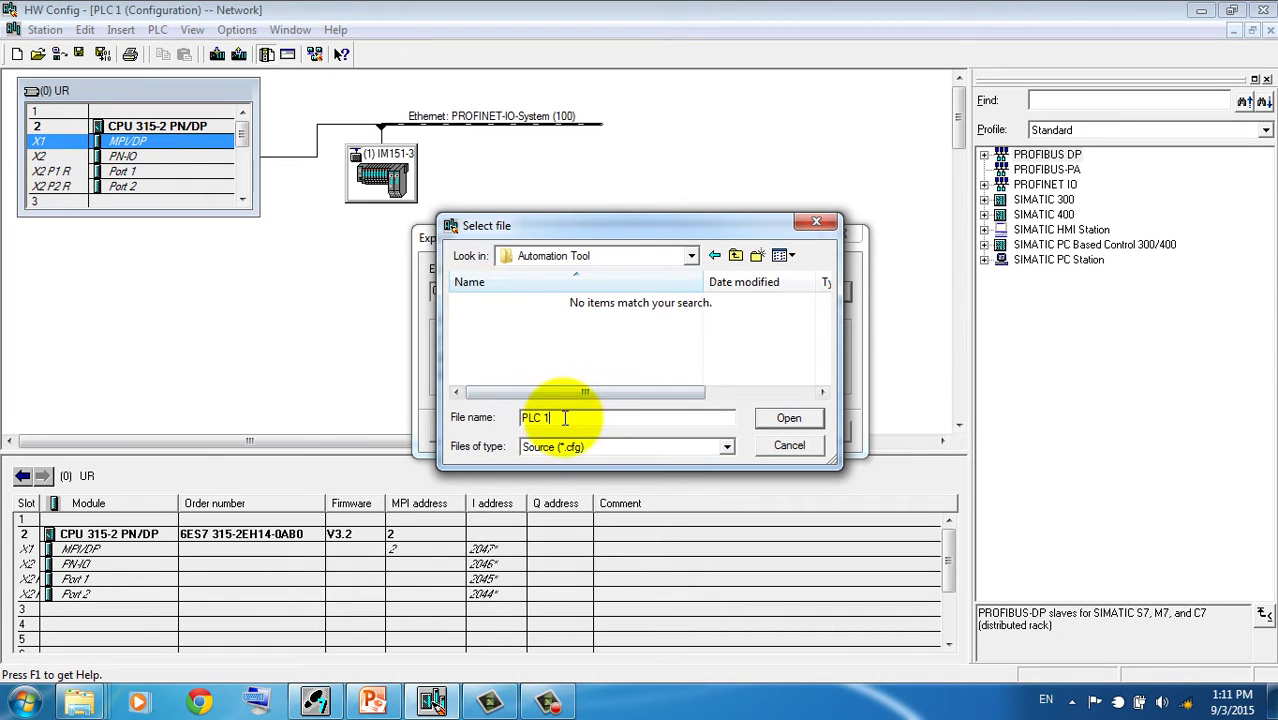
pyautogui.moveTo(564, 418); pyautogui.dragTo(455, 418)
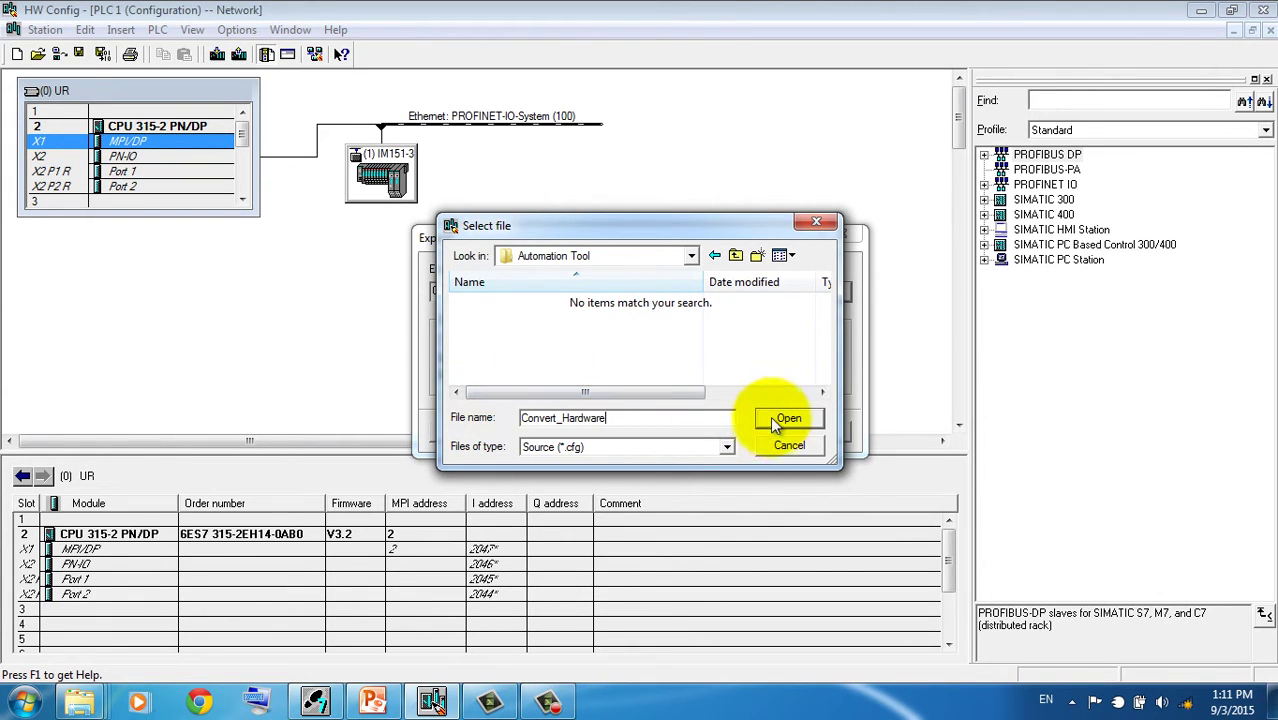
pyautogui.click(776, 420)
pyautogui.click(452, 432)
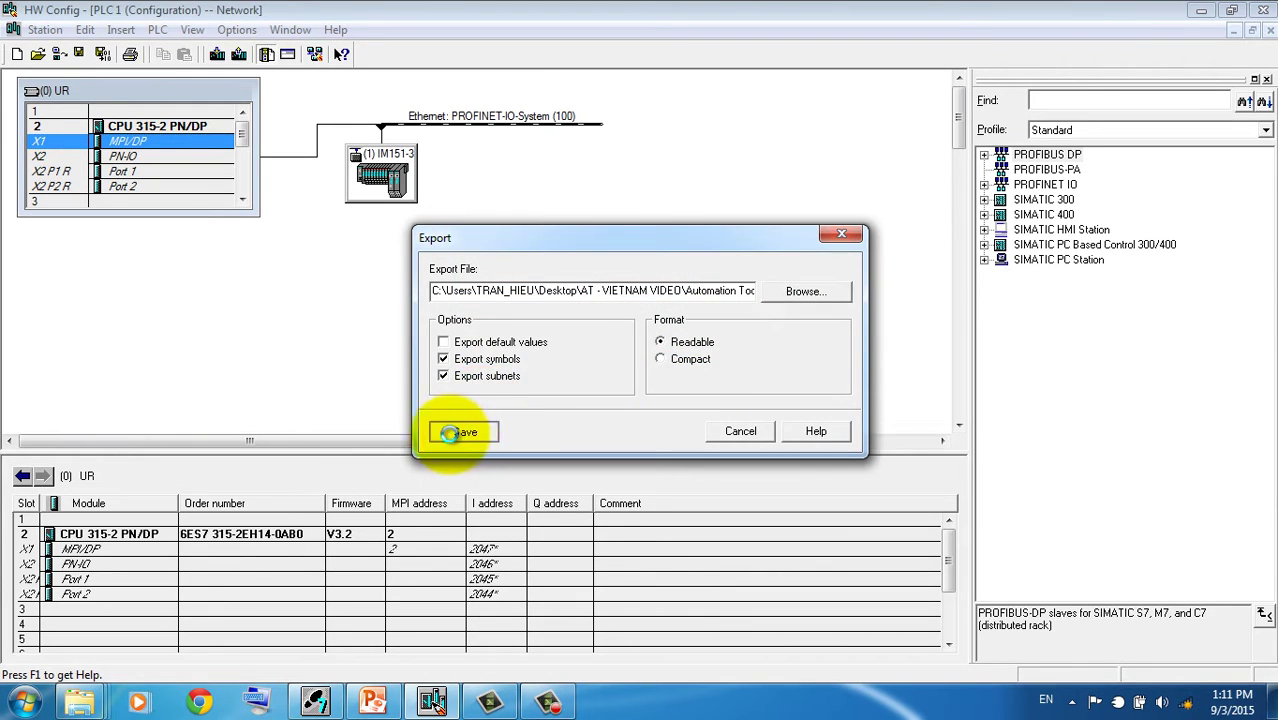
# Close HW Config and bring up the Network project in SIMATIC Manager.
pyautogui.click(1206, 14)
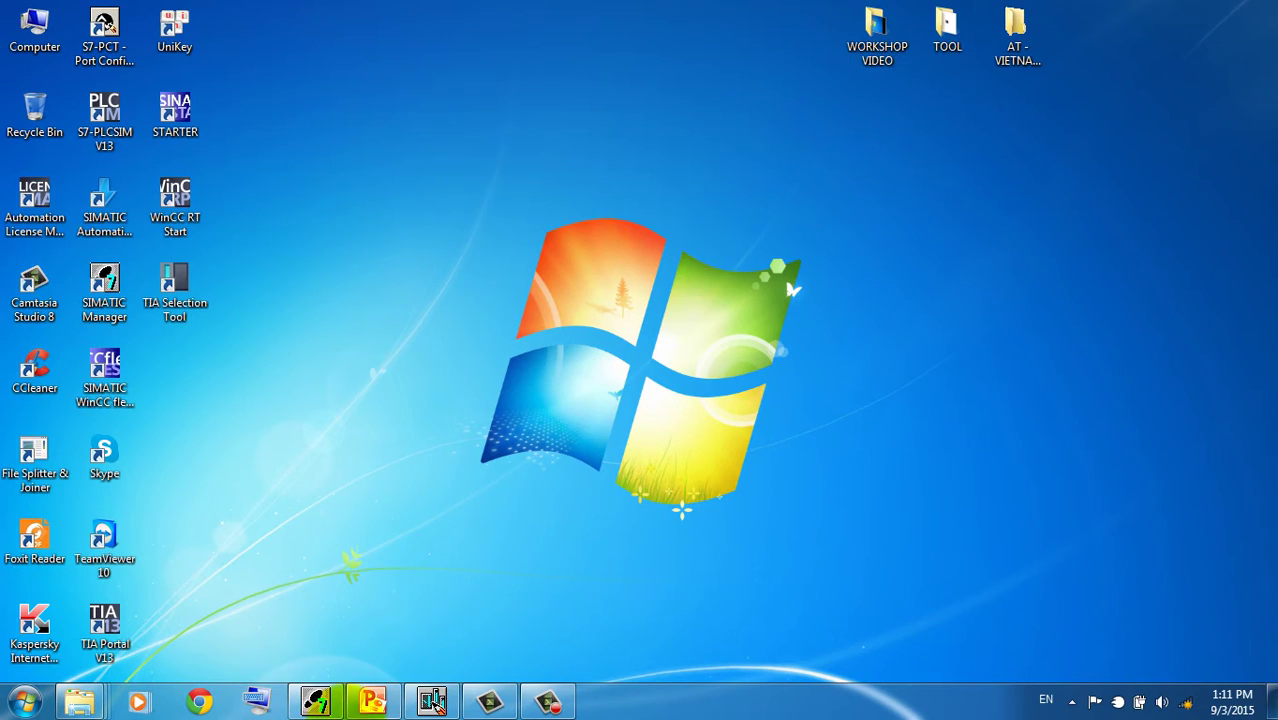
pyautogui.click(432, 702)
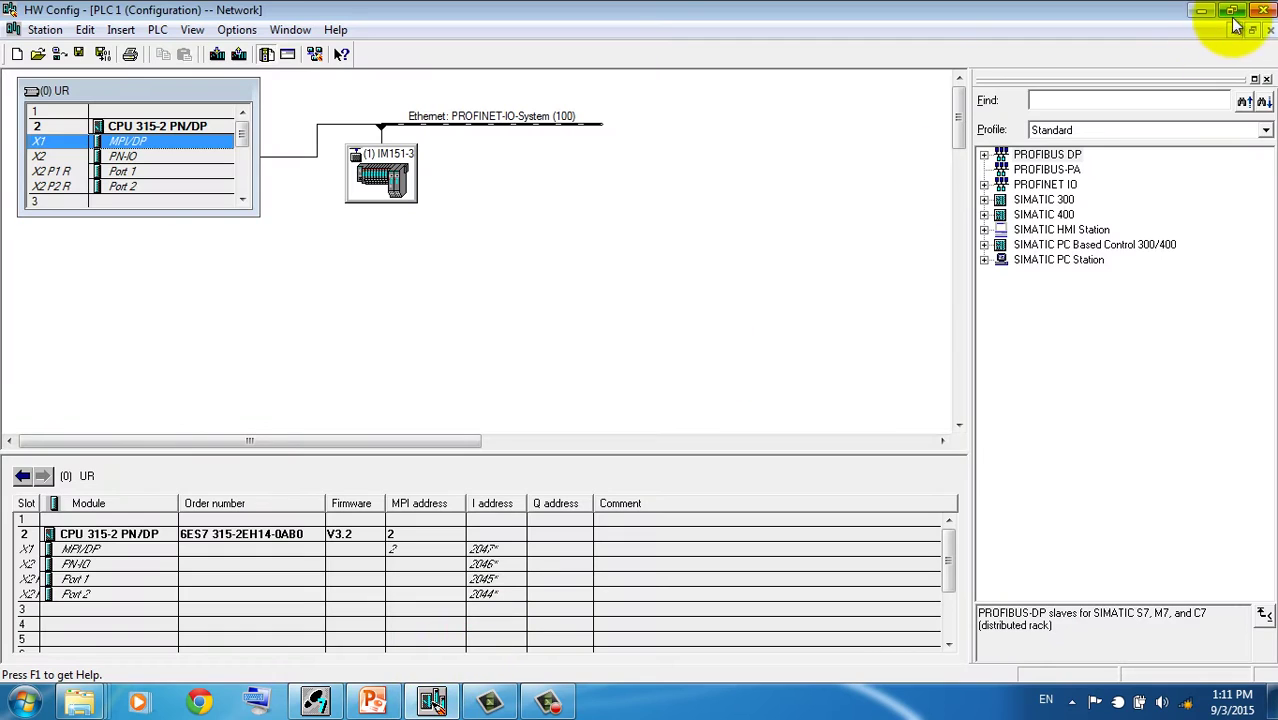
pyautogui.click(1202, 10)
pyautogui.click(316, 700)
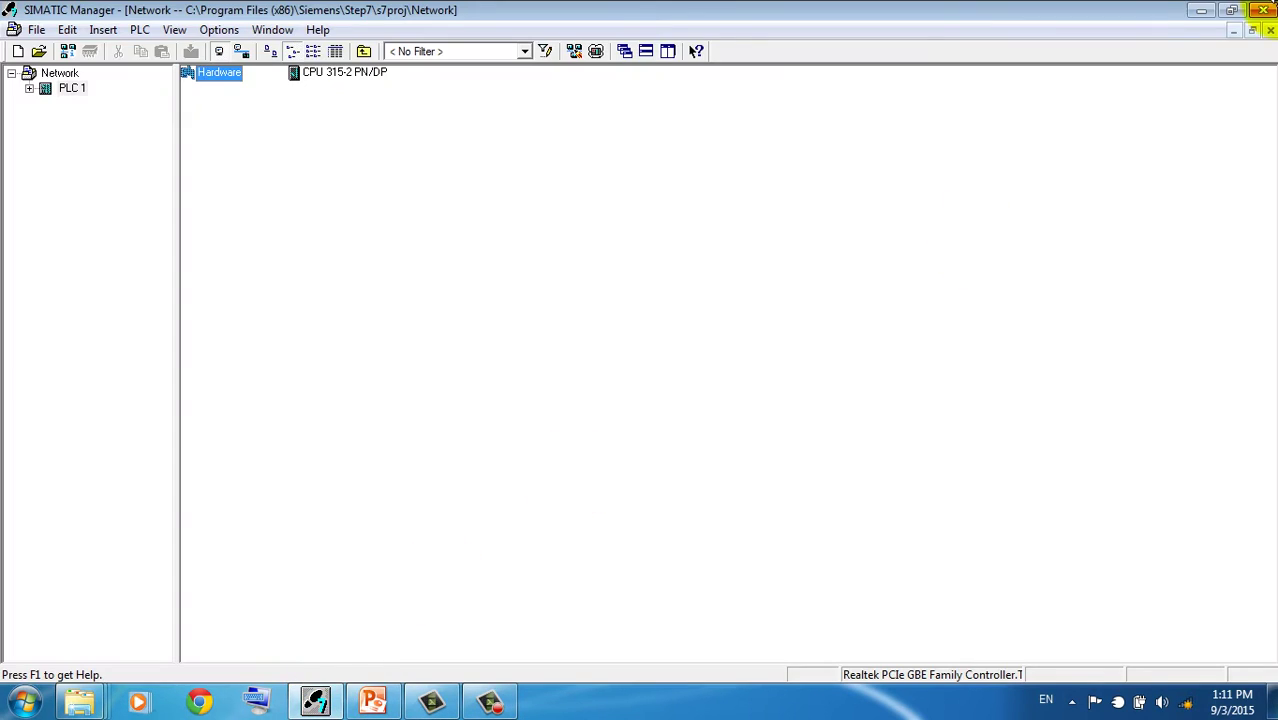
# View the Blocks folder of the S7 program under PLC 1's CPU 315-2 PN/DP, then close SIMATIC Manager.
pyautogui.click(28, 89)
pyautogui.click(47, 103)
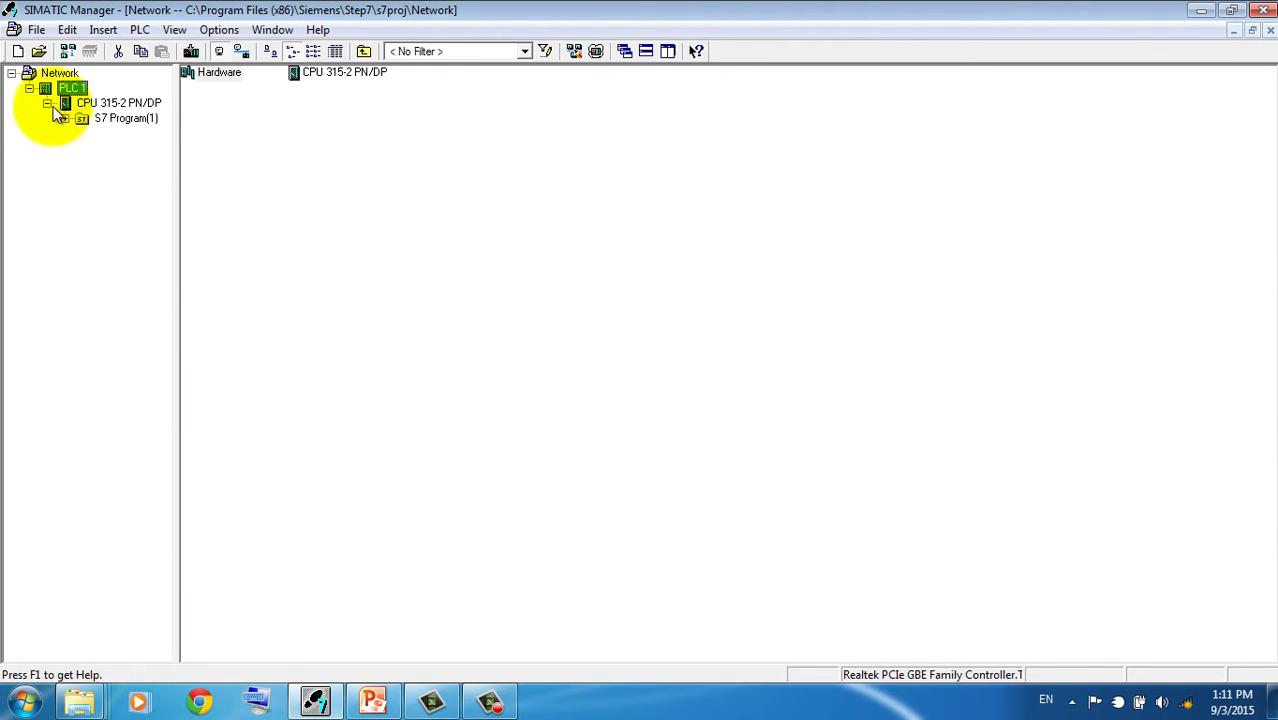
pyautogui.click(65, 118)
pyautogui.click(128, 148)
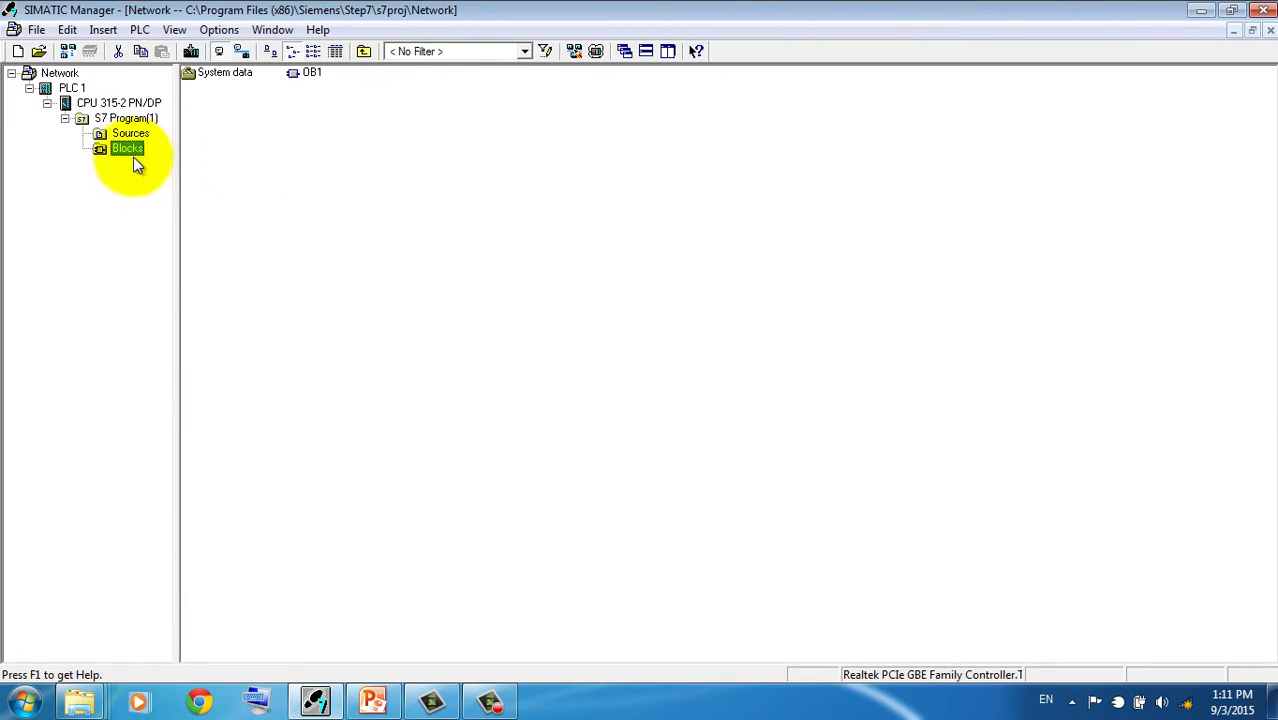
pyautogui.click(1262, 12)
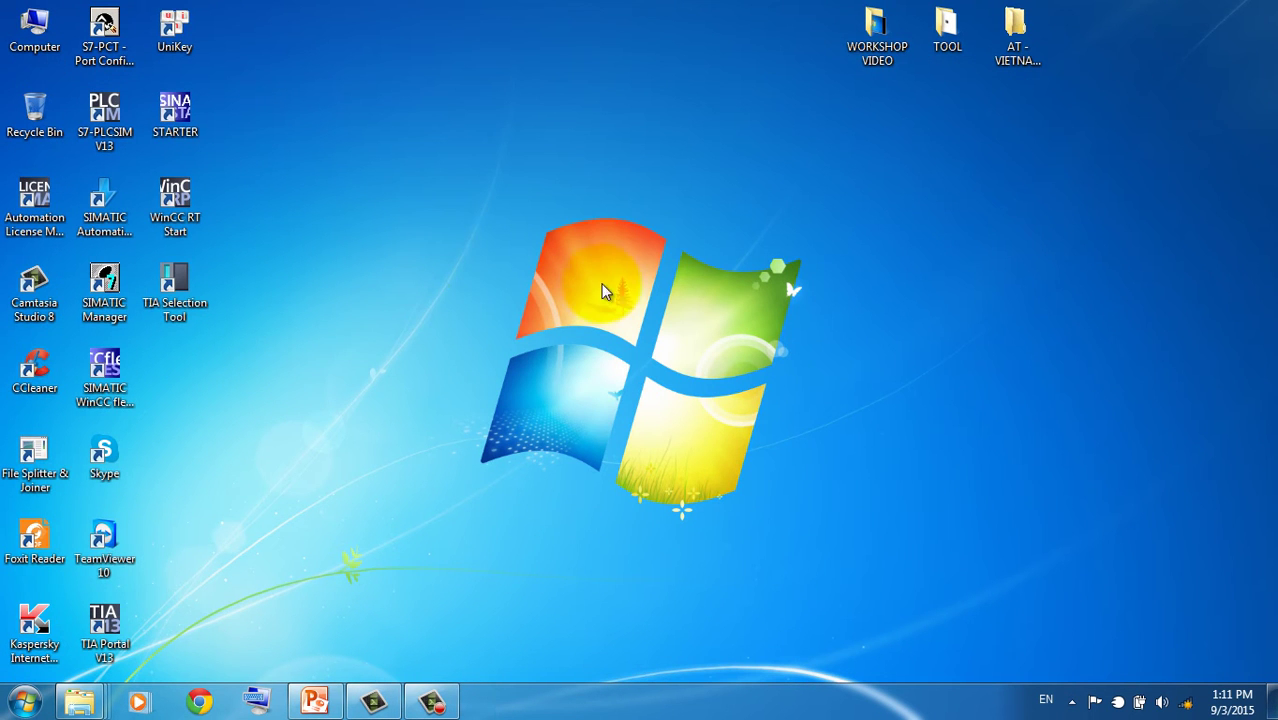
# Check for the exported convert_hardware.cfg in the Automation Tool folder of AT - VIETNAM VIDEO, then minimize the folder window.
pyautogui.doubleClick(1012, 38)
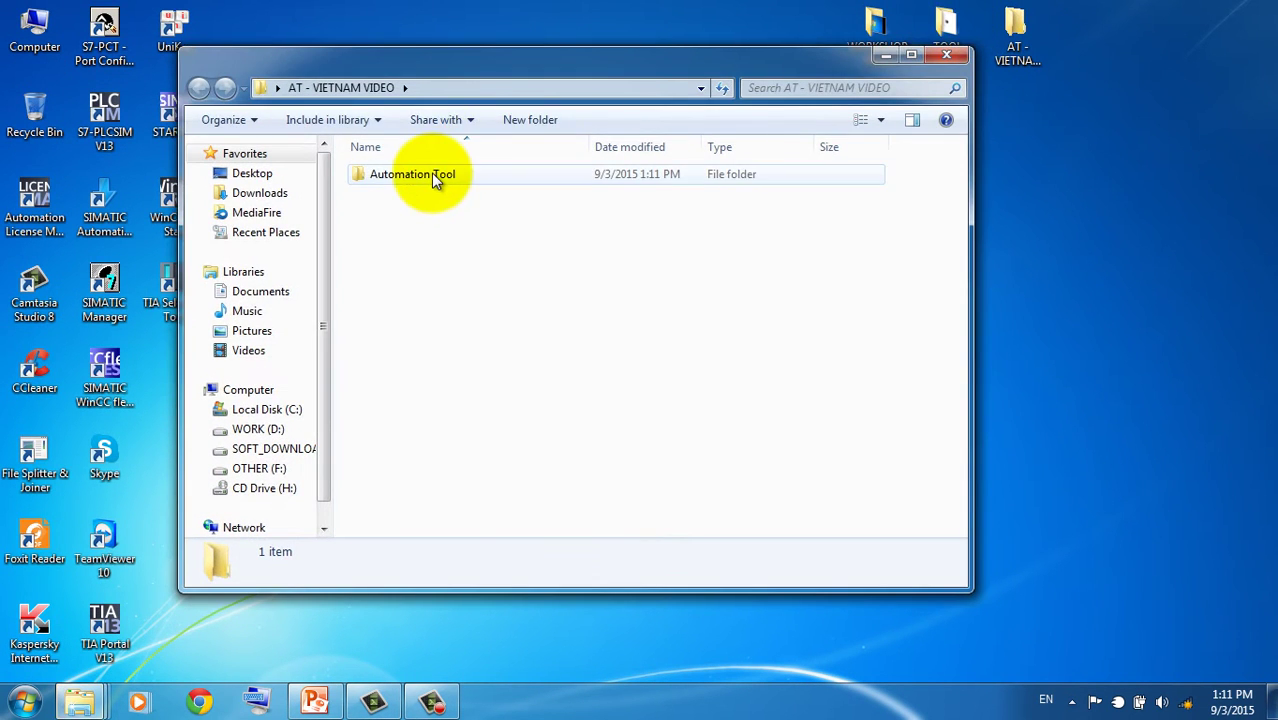
pyautogui.doubleClick(431, 174)
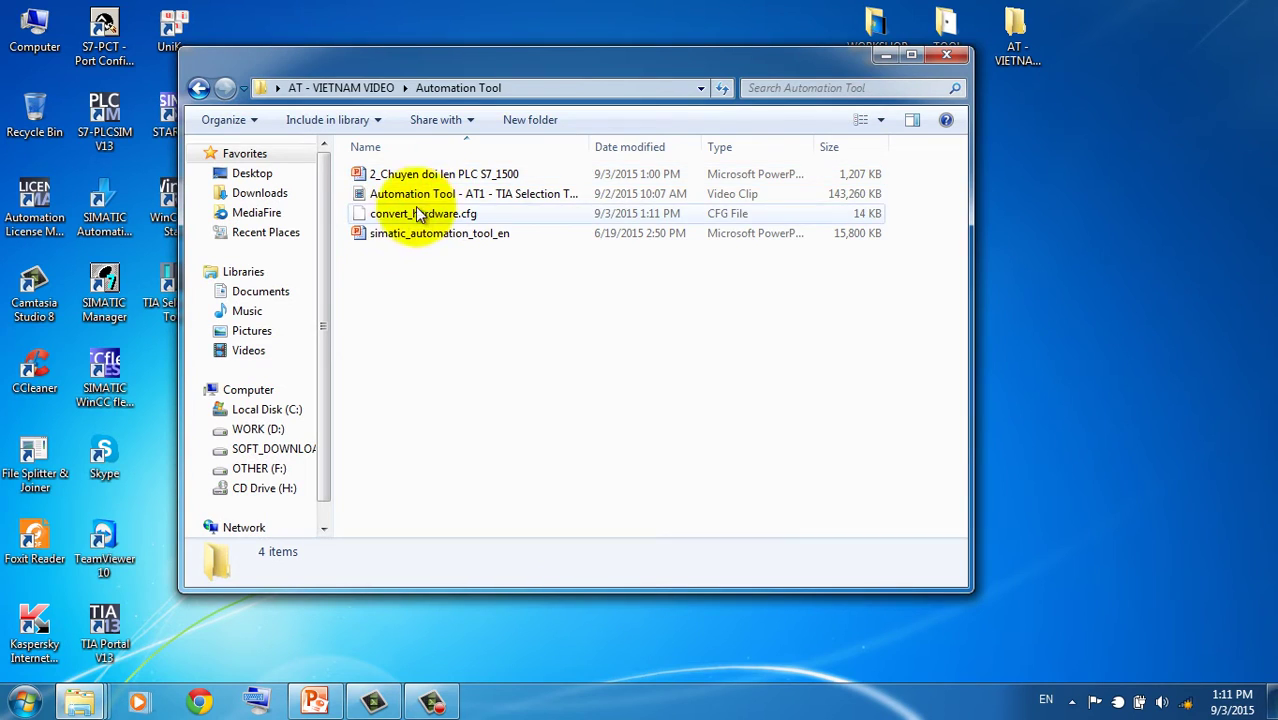
pyautogui.doubleClick(458, 65)
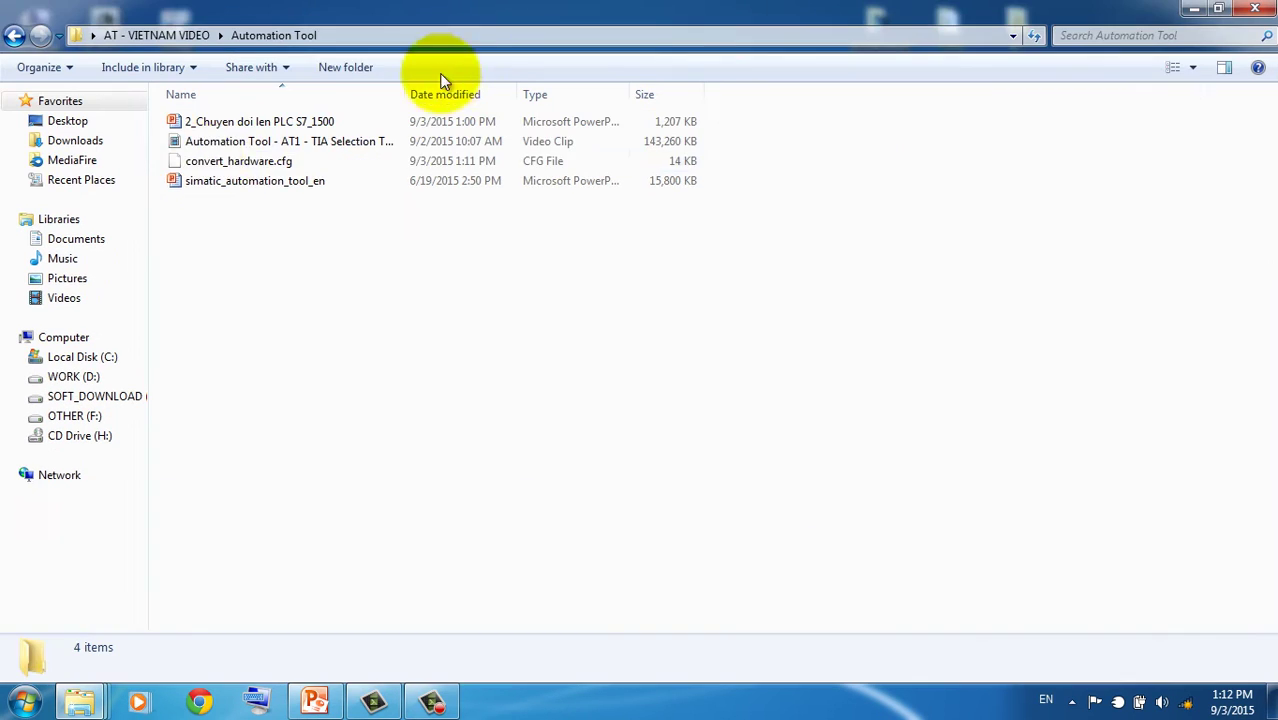
pyautogui.click(212, 161)
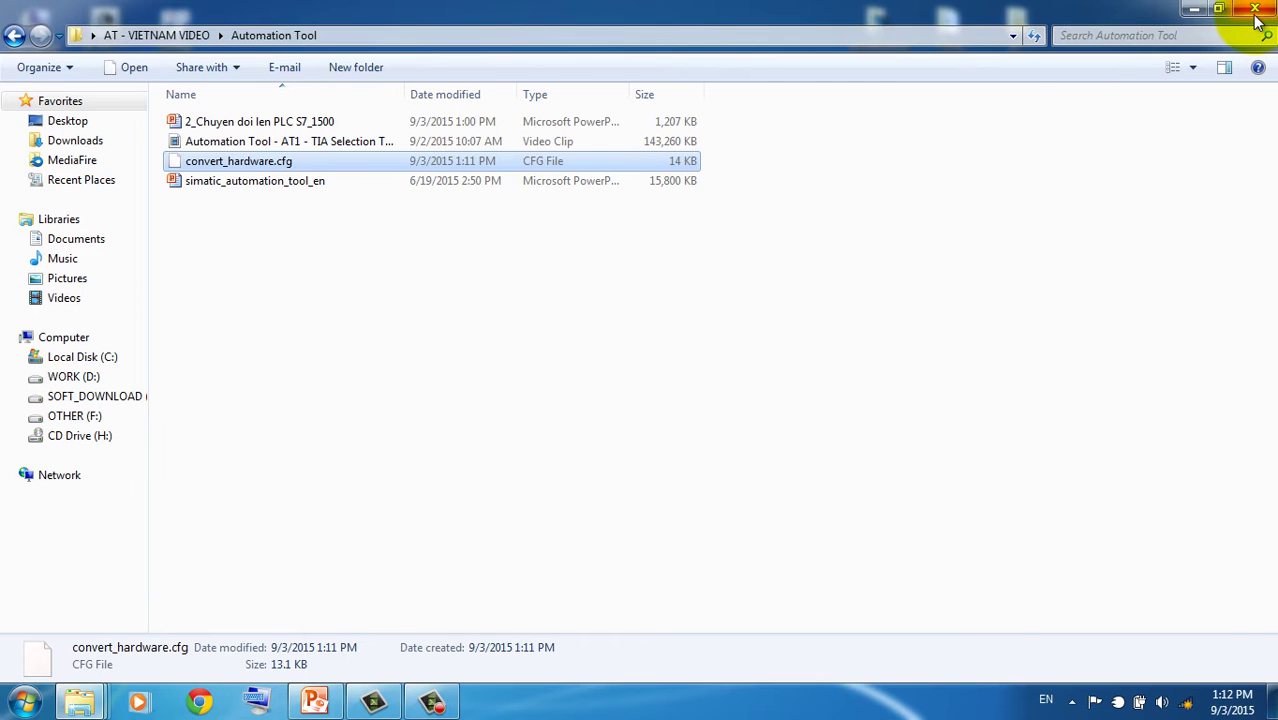
pyautogui.click(1192, 9)
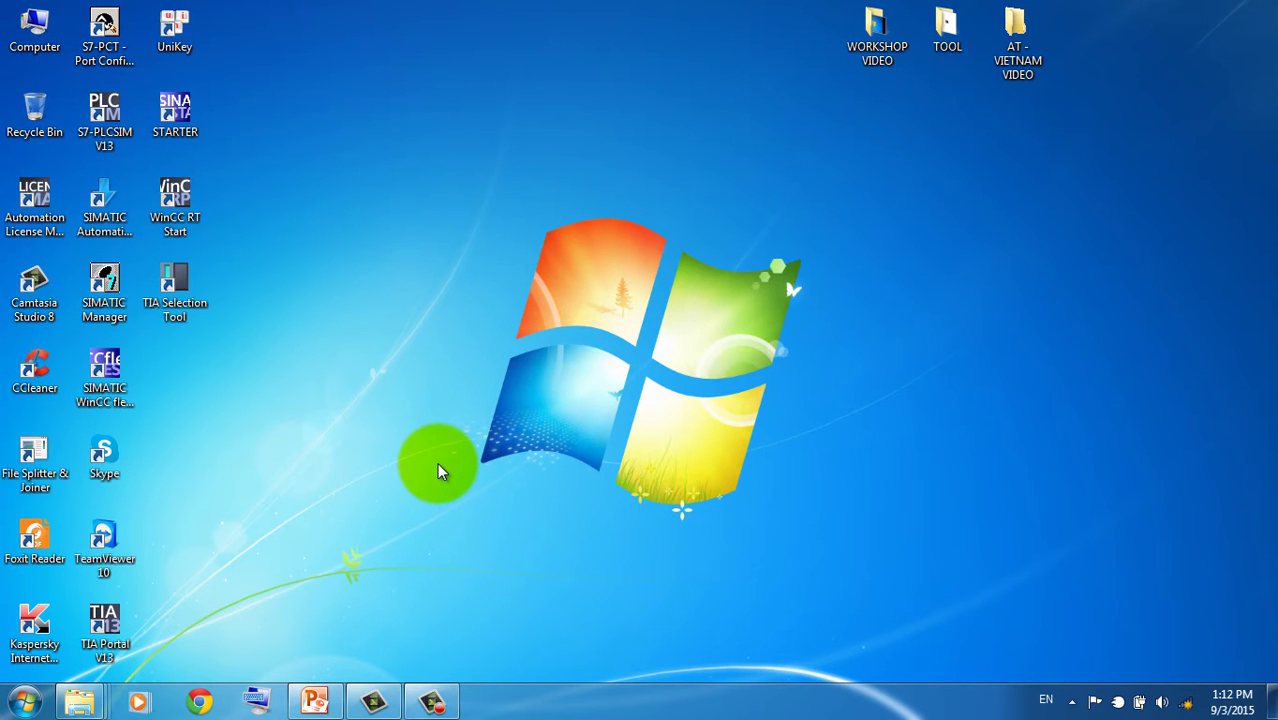
# Launch TIA Selection Tool in project view and start an import from STEP 7 Classic (HW Config).
pyautogui.doubleClick(168, 288)
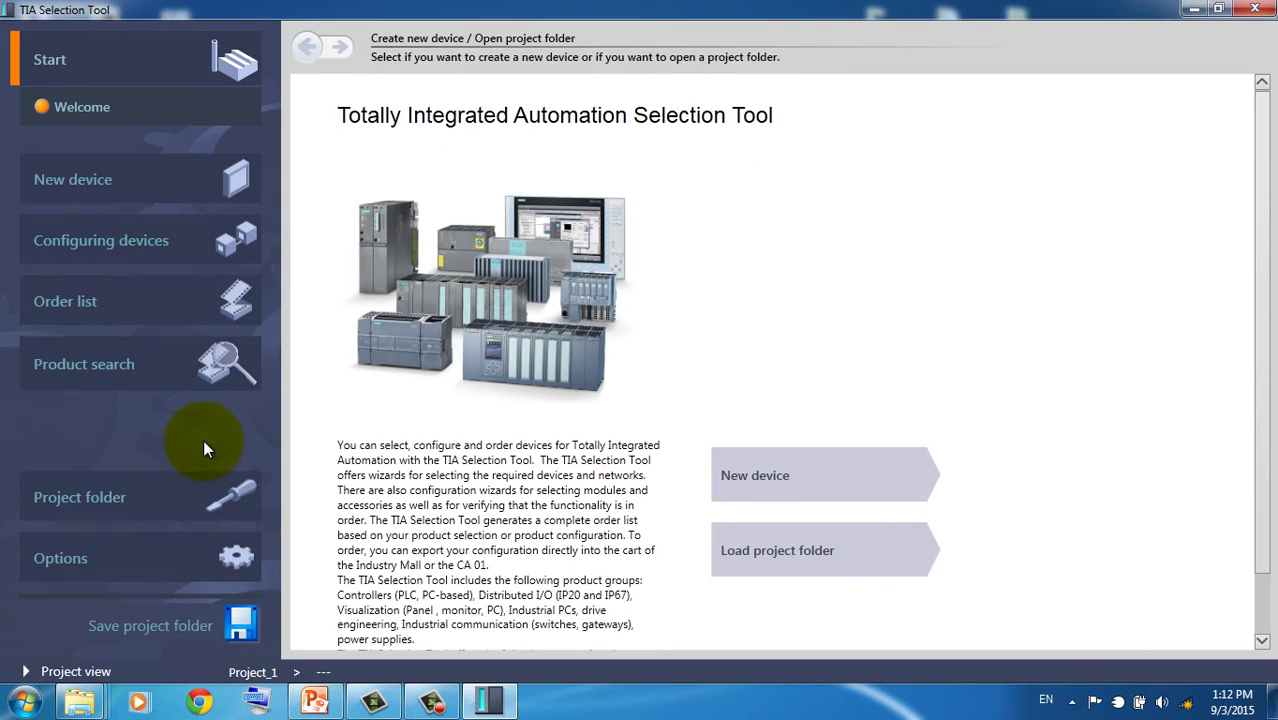
pyautogui.click(75, 672)
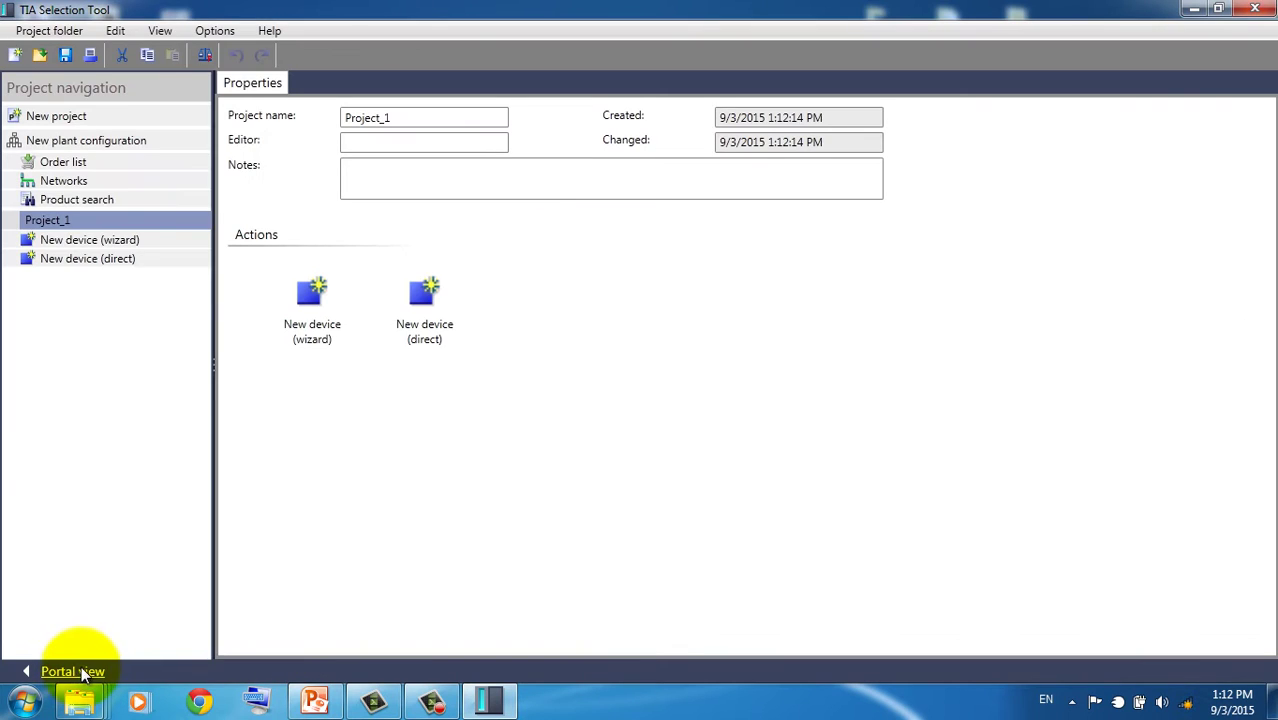
pyautogui.click(35, 31)
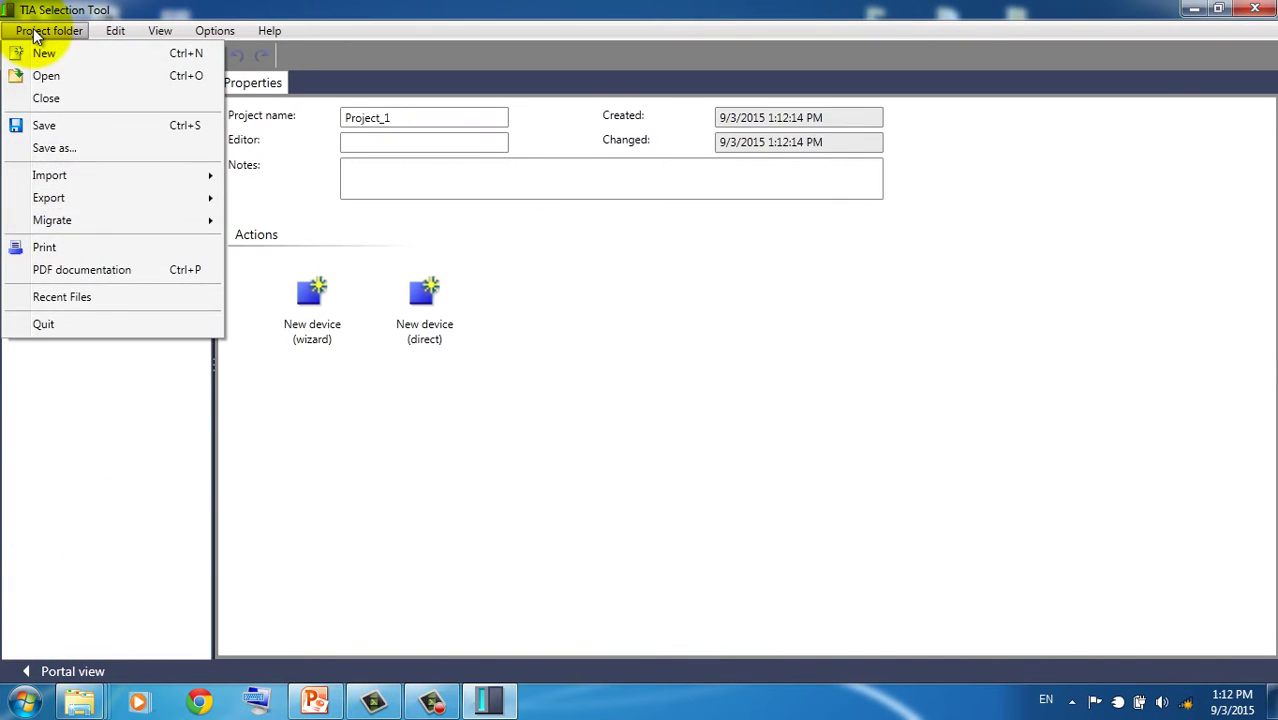
pyautogui.moveTo(66, 182)
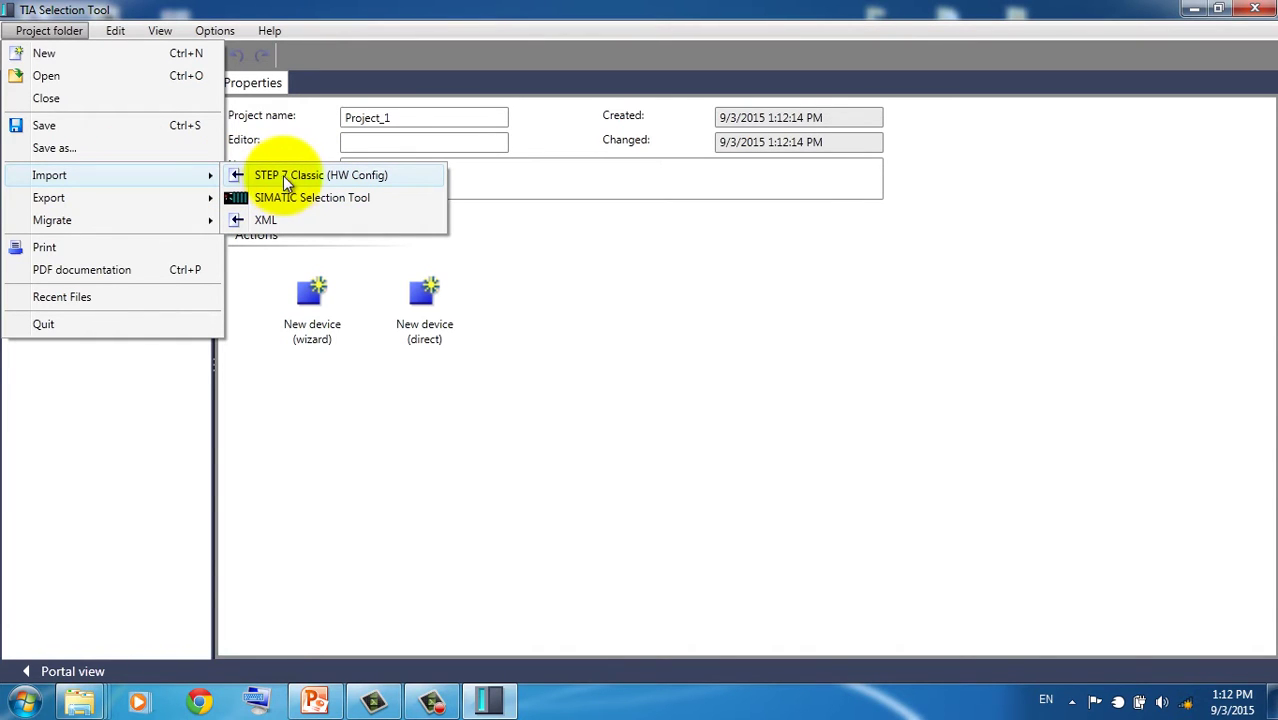
pyautogui.click(308, 183)
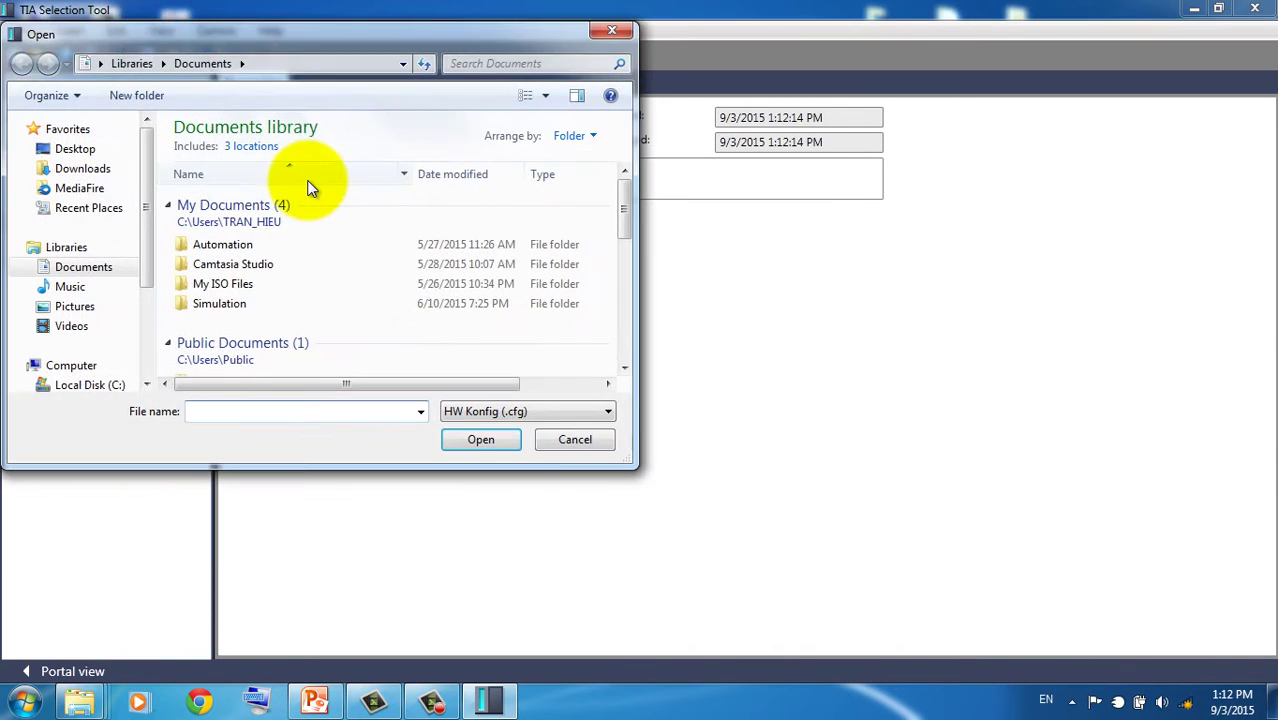
# Load convert_hardware.cfg for import from the Automation Tool folder inside AT - VIETNAM VIDEO on the Desktop.
pyautogui.click(285, 63)
pyautogui.click(404, 64)
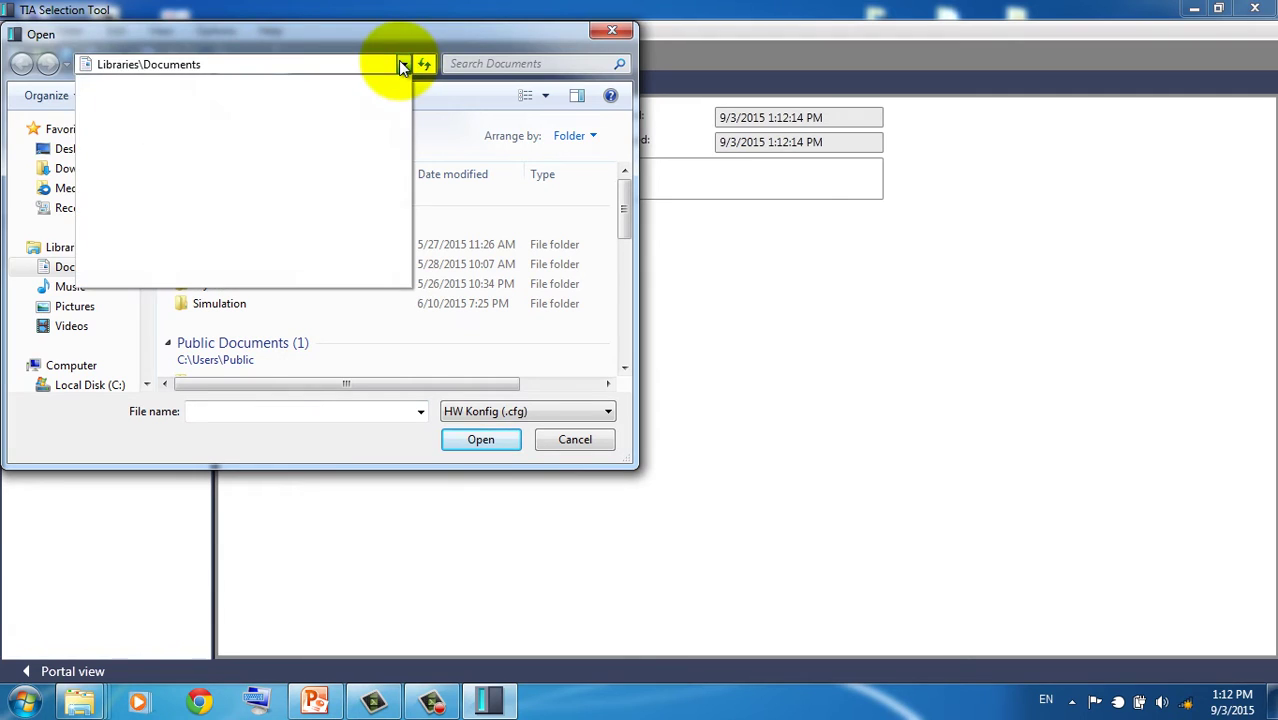
pyautogui.click(177, 77)
pyautogui.click(60, 130)
pyautogui.click(75, 151)
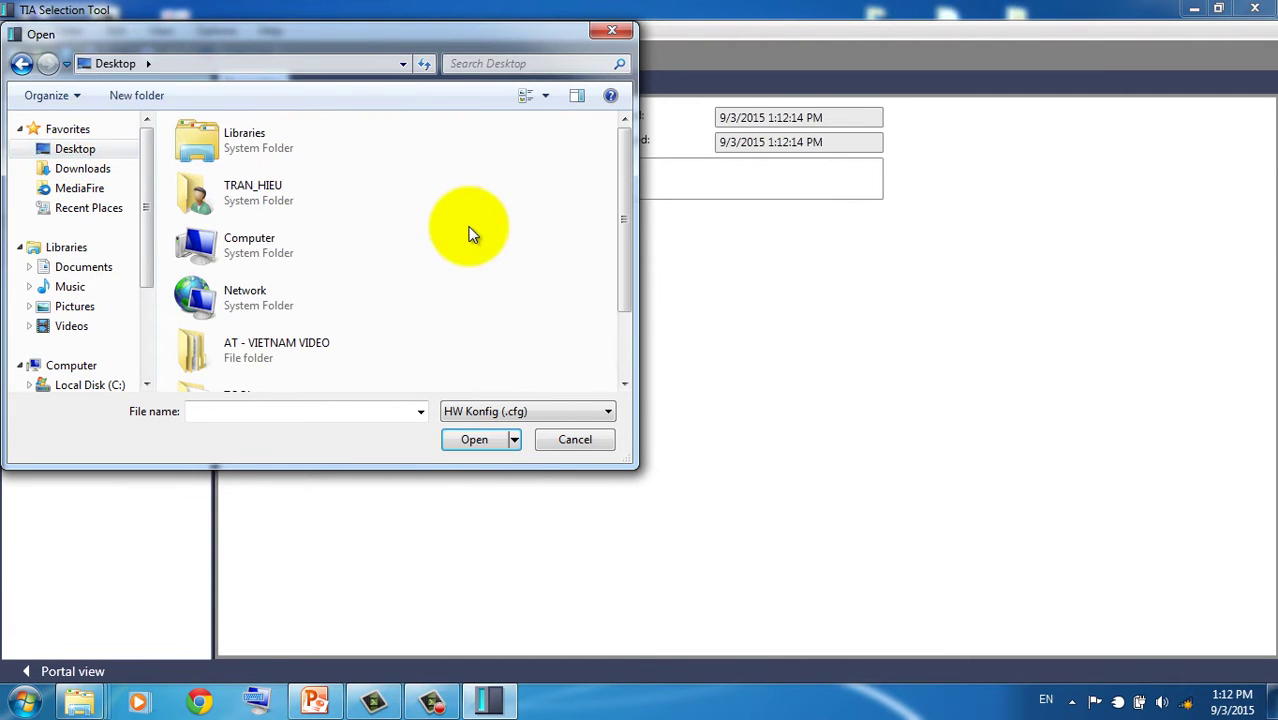
pyautogui.scroll(-2, 464, 229)
pyautogui.doubleClick(236, 256)
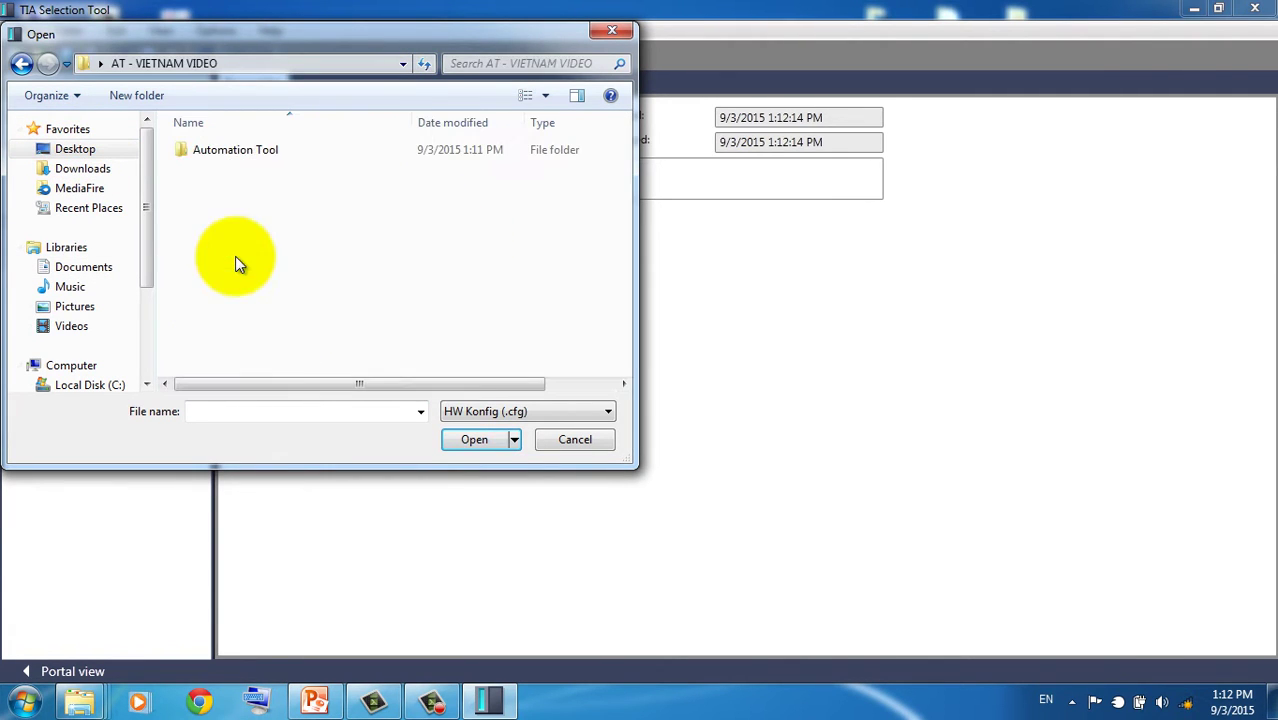
pyautogui.doubleClick(277, 149)
pyautogui.doubleClick(286, 150)
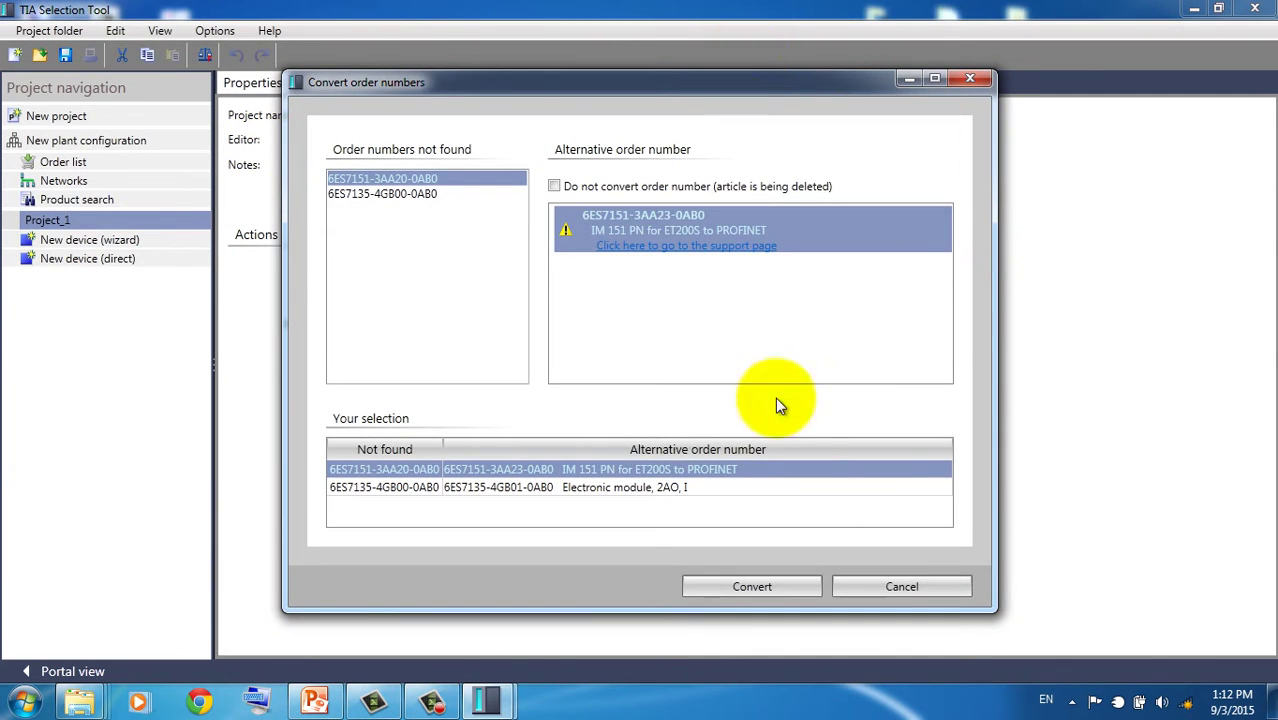
# Convert the two order numbers not found to the alternatives 6ES7151-3AA23-0AB0 and 6ES7135-4GB01-0AB0.
pyautogui.click(740, 587)
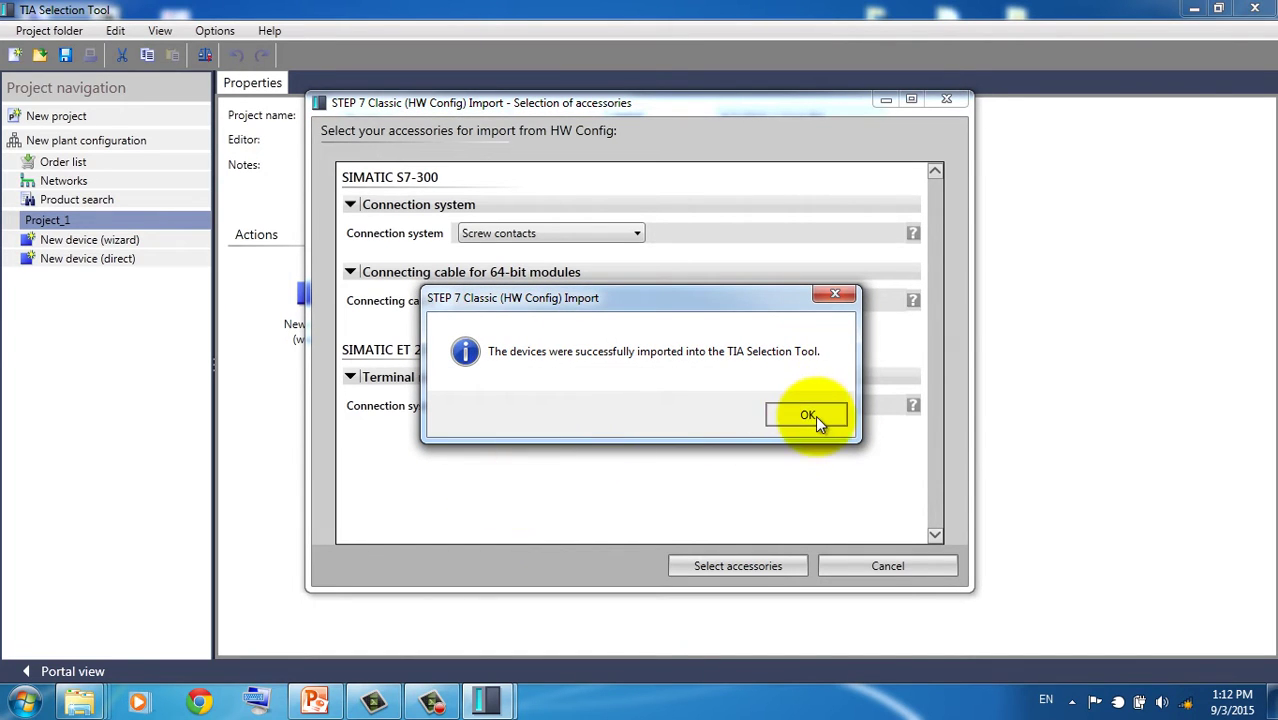
# Finish the HW Config import and open the rack configuration of the imported IM151-3PN [ET 200S] device.
pyautogui.click(809, 416)
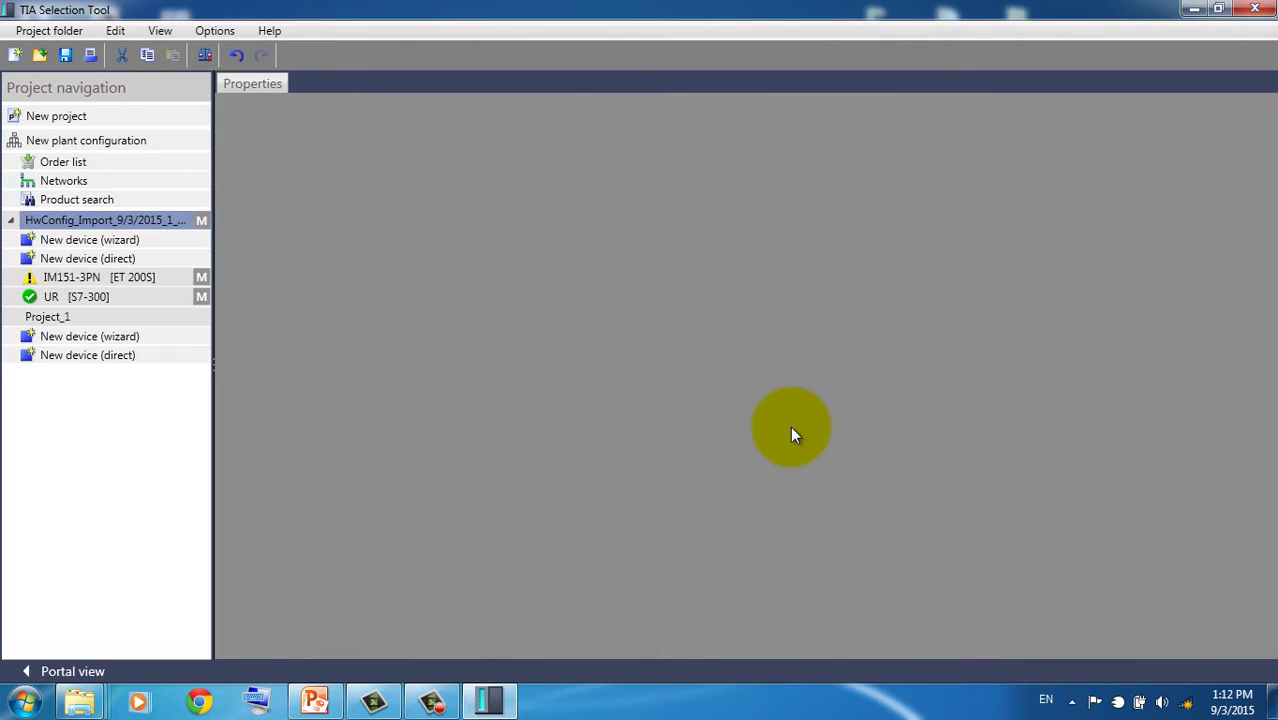
pyautogui.click(84, 276)
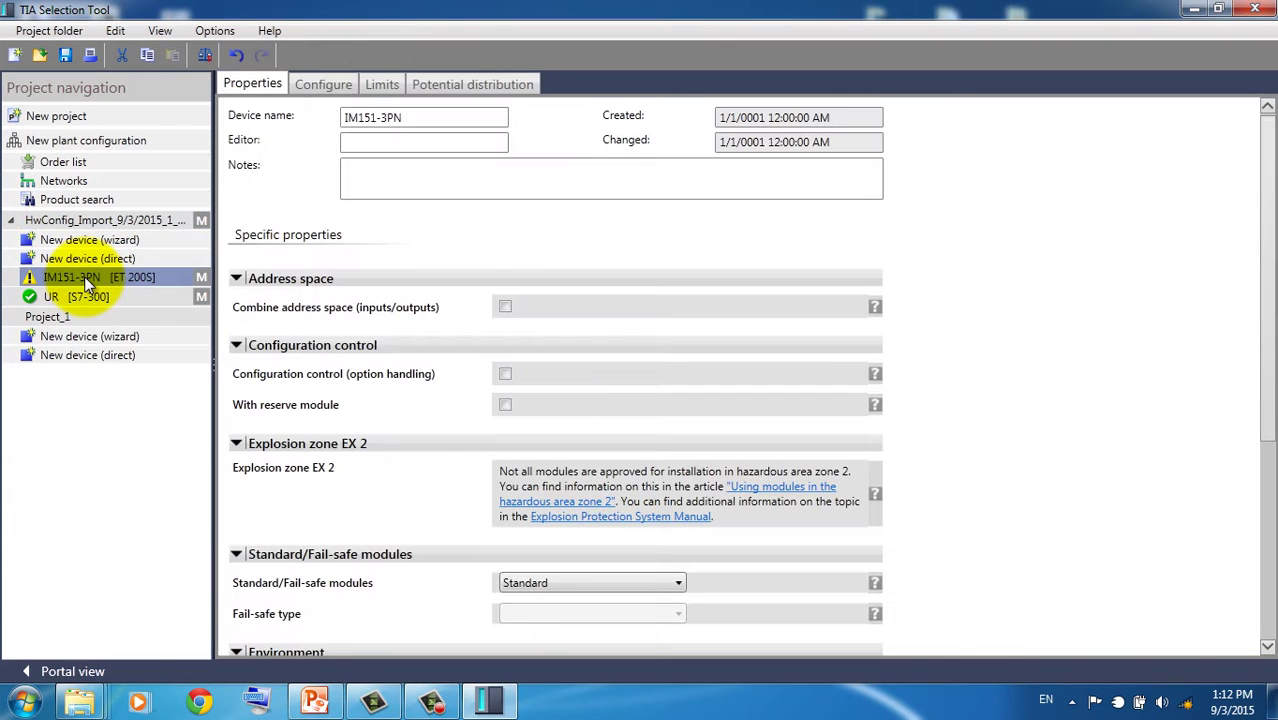
pyautogui.click(320, 85)
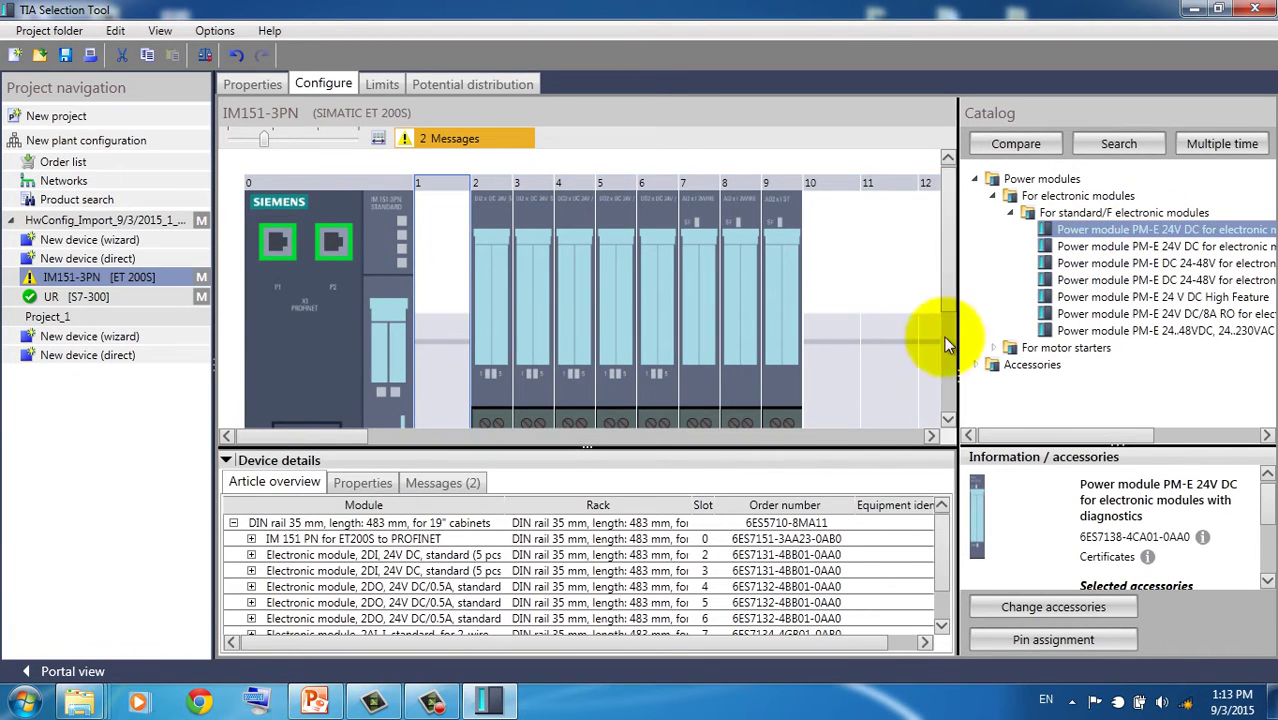
# Add the power module PM-E 24V DC with diagnostics (6ES7138-4CA01-0AA0) to slot 1, using screw-contact terminal module 6ES7193-4CC20-1AA0.
pyautogui.moveTo(1040, 439)
pyautogui.mouseDown()
pyautogui.moveTo(1150, 434)
pyautogui.moveTo(1024, 436)
pyautogui.mouseUp()
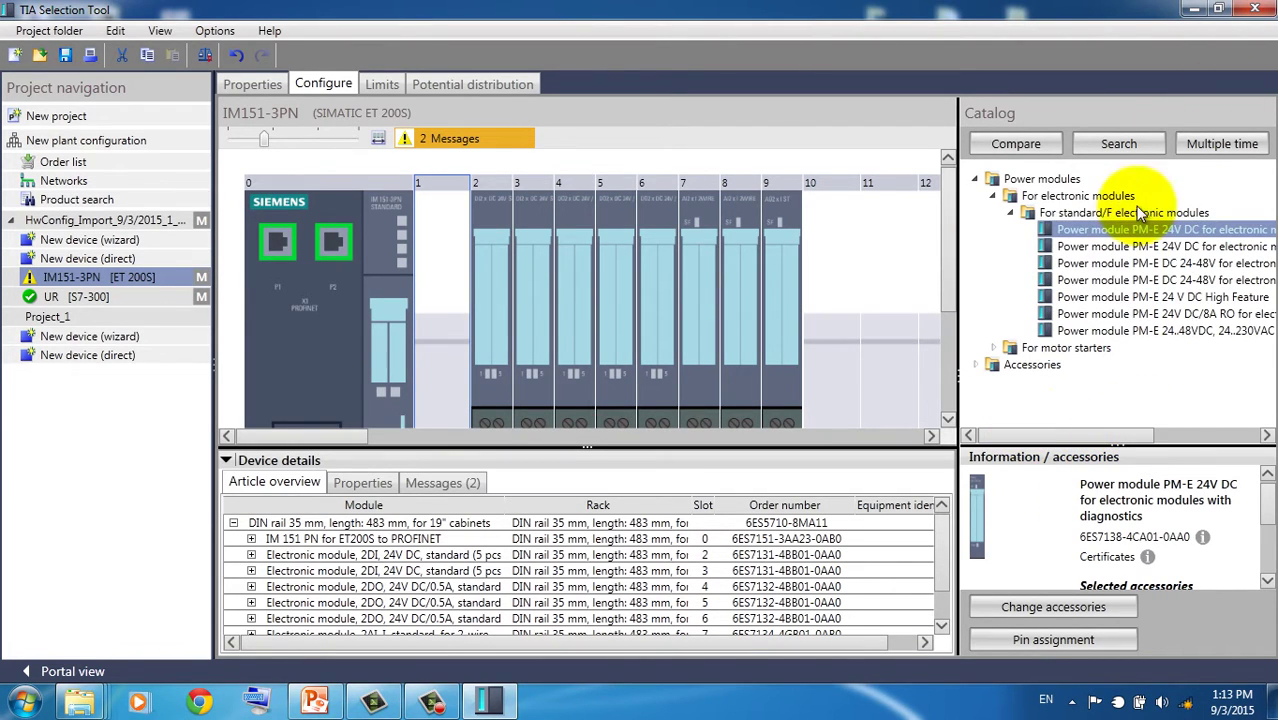
pyautogui.moveTo(1125, 232); pyautogui.dragTo(447, 246)
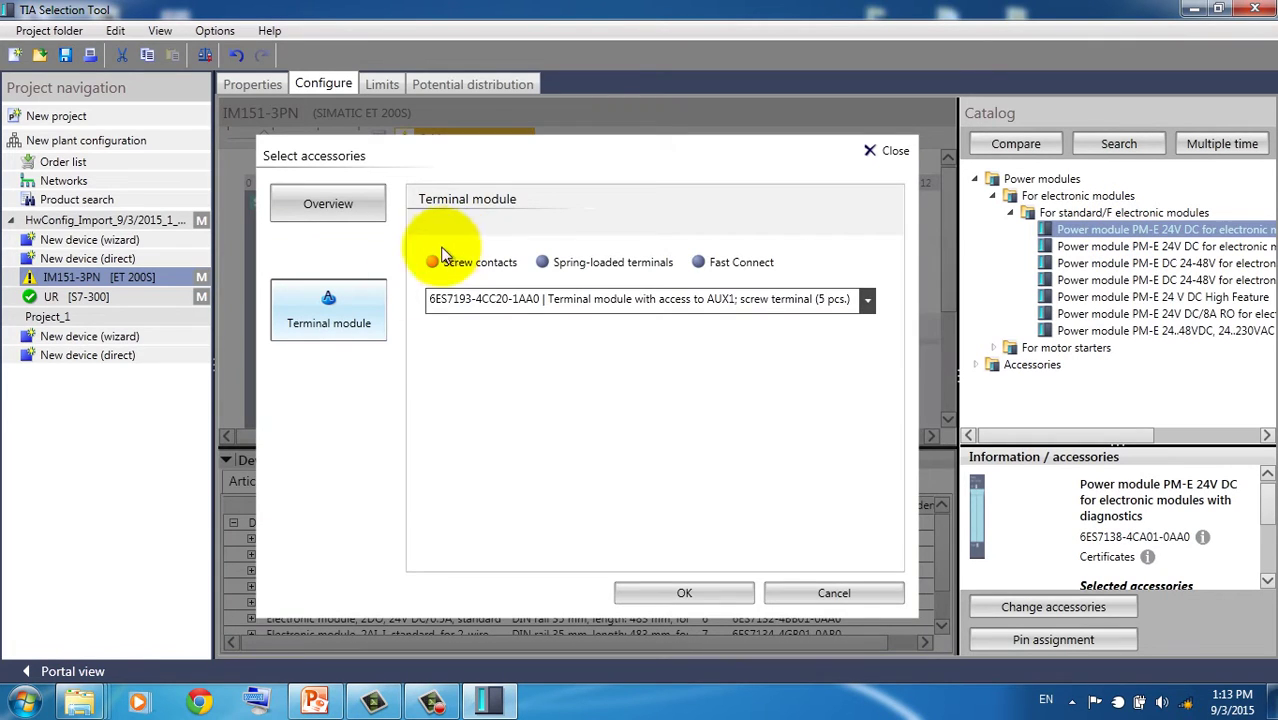
pyautogui.click(670, 588)
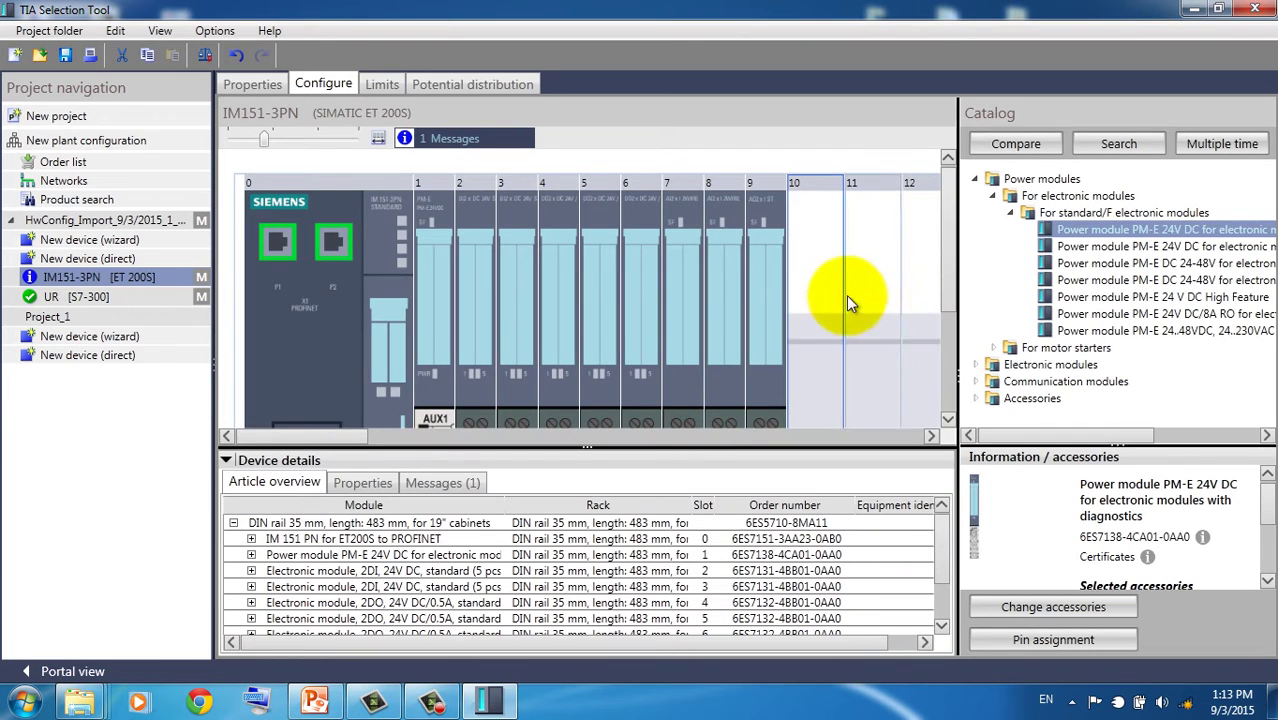
# Compare the rack configurations of the imported UR [S7-300] and IM151-3PN [ET 200S] devices.
pyautogui.click(94, 296)
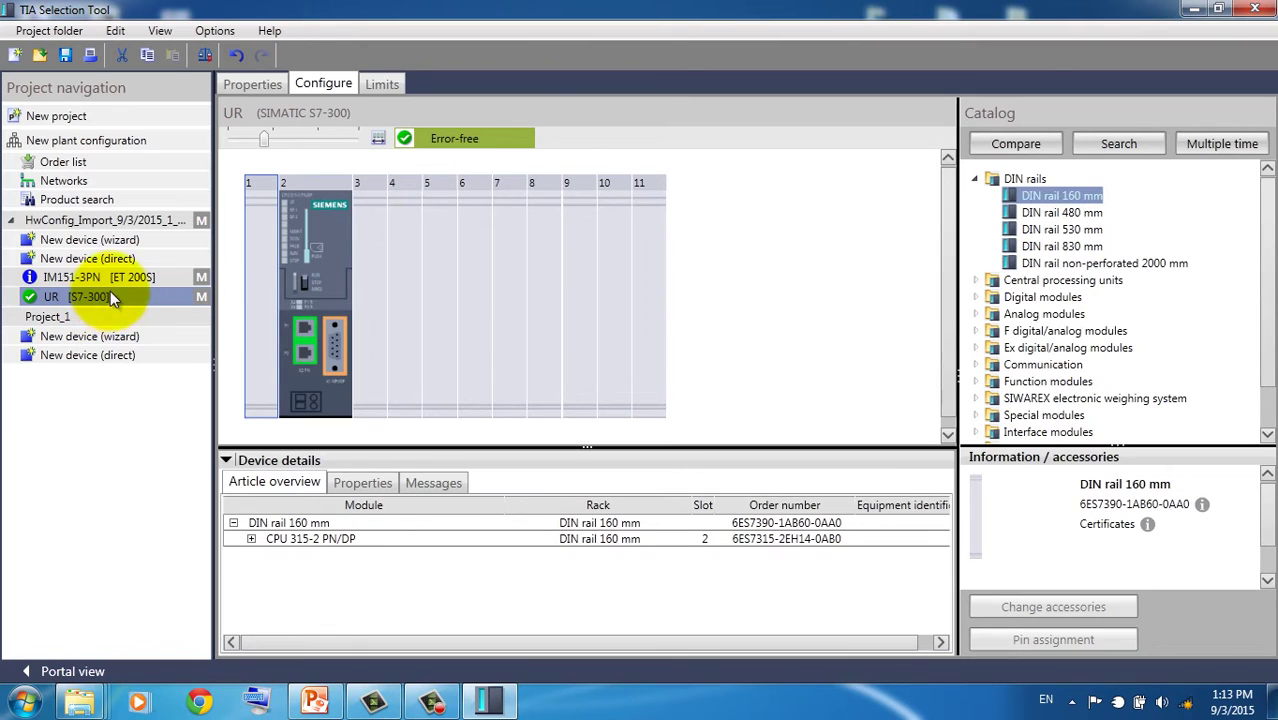
pyautogui.click(91, 276)
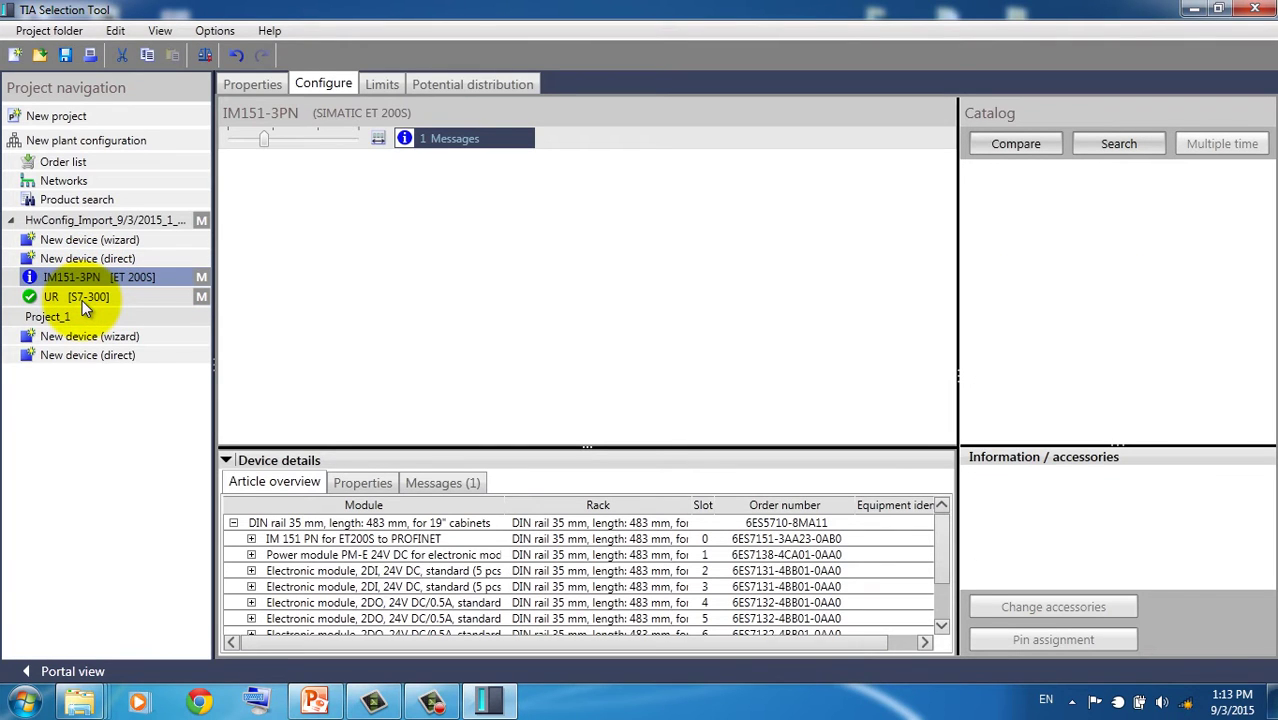
pyautogui.click(80, 296)
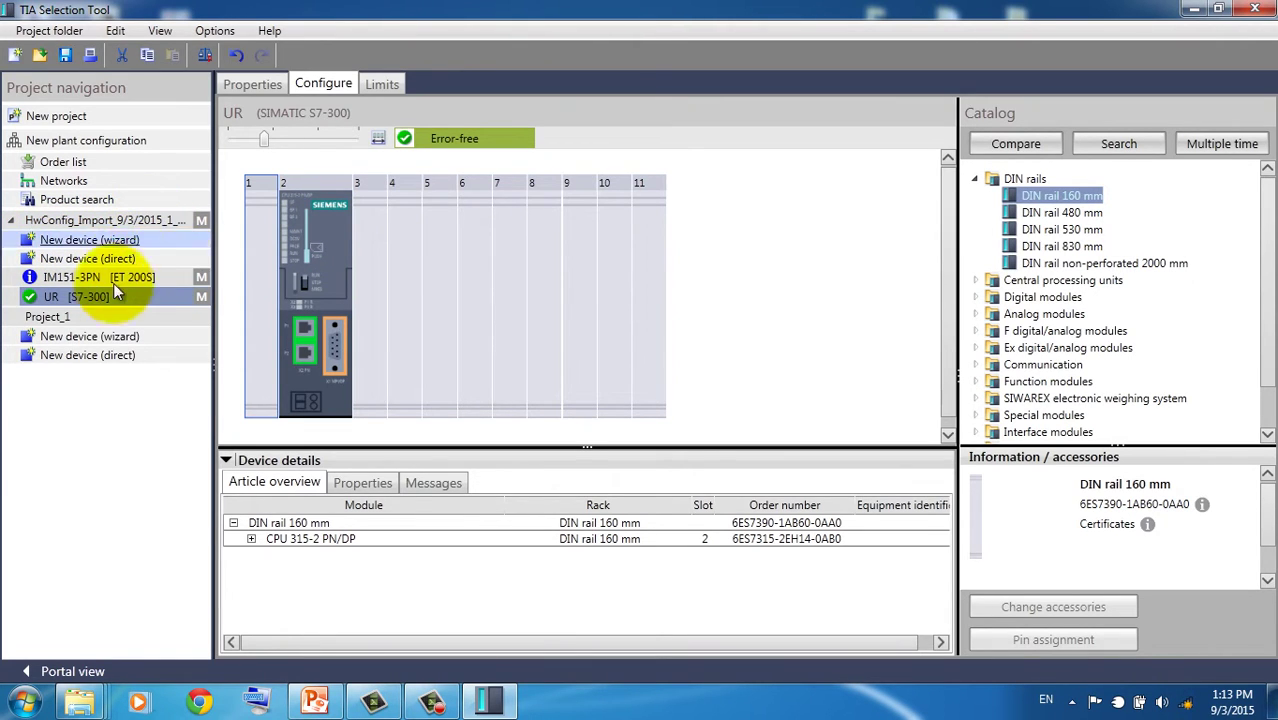
pyautogui.click(88, 277)
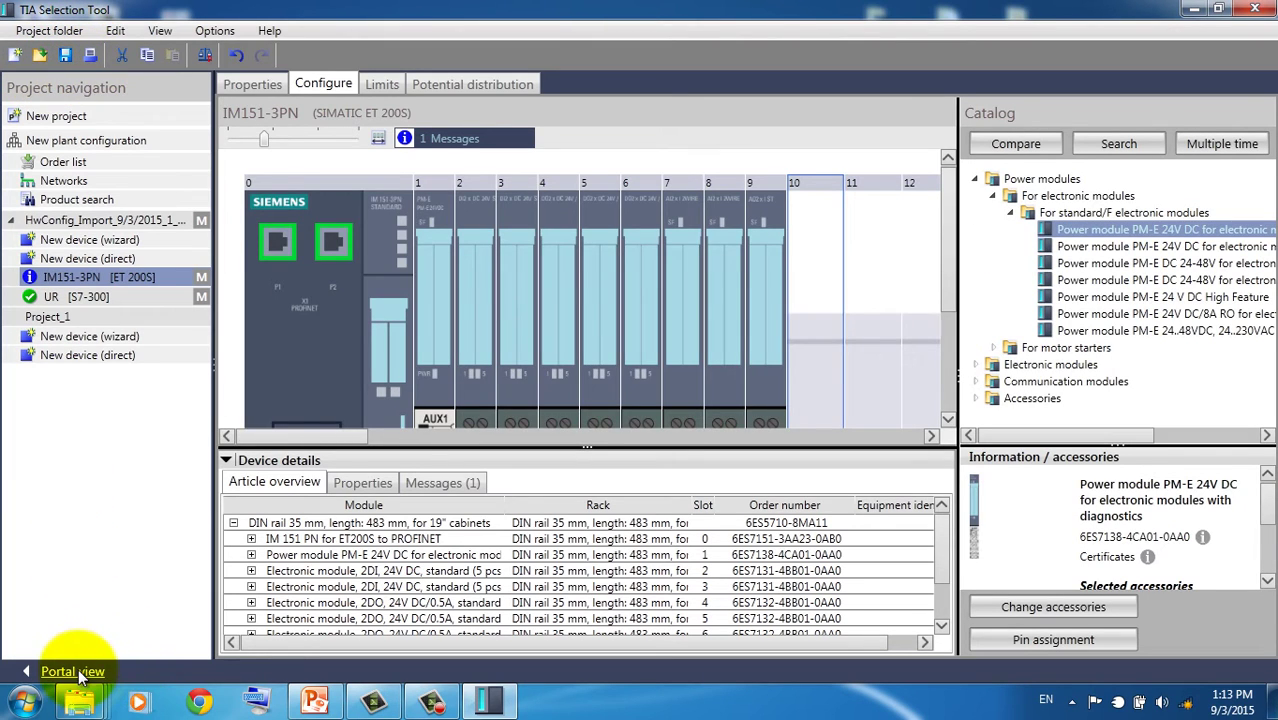
# Review the order list for both devices of the HwConfig_Import project, then clear the project from the order list filter.
pyautogui.click(68, 164)
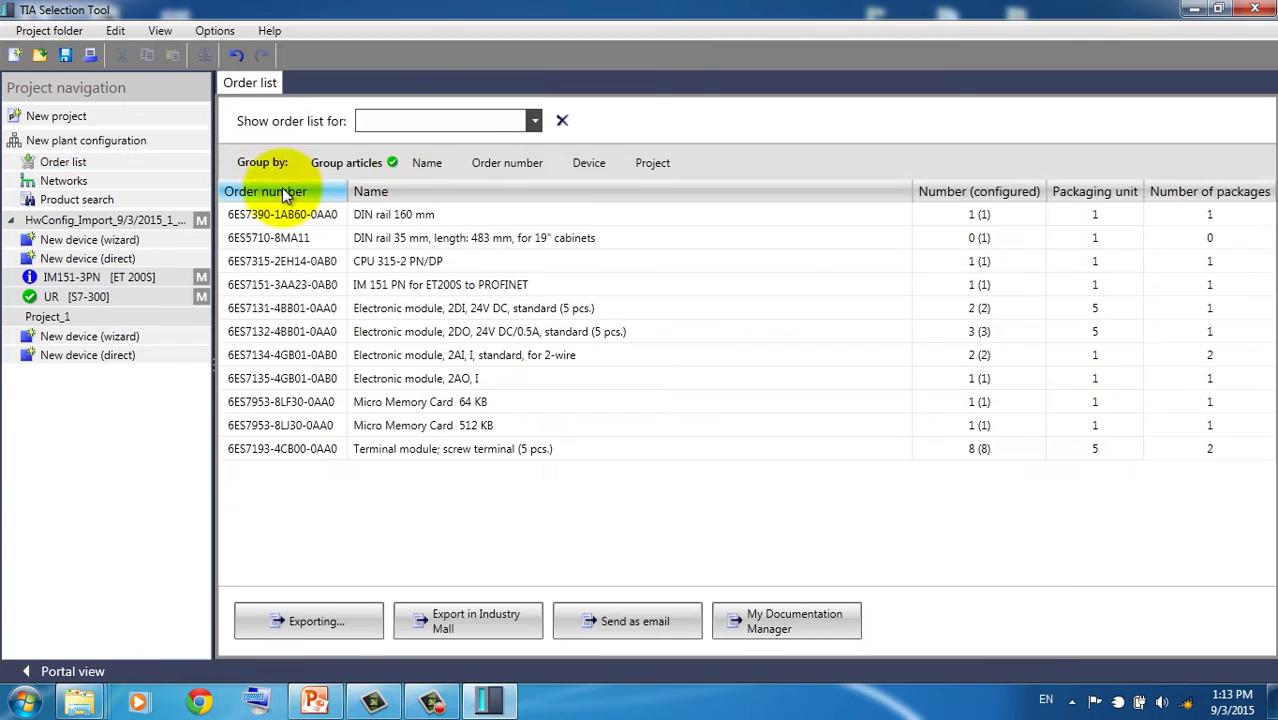
pyautogui.click(447, 122)
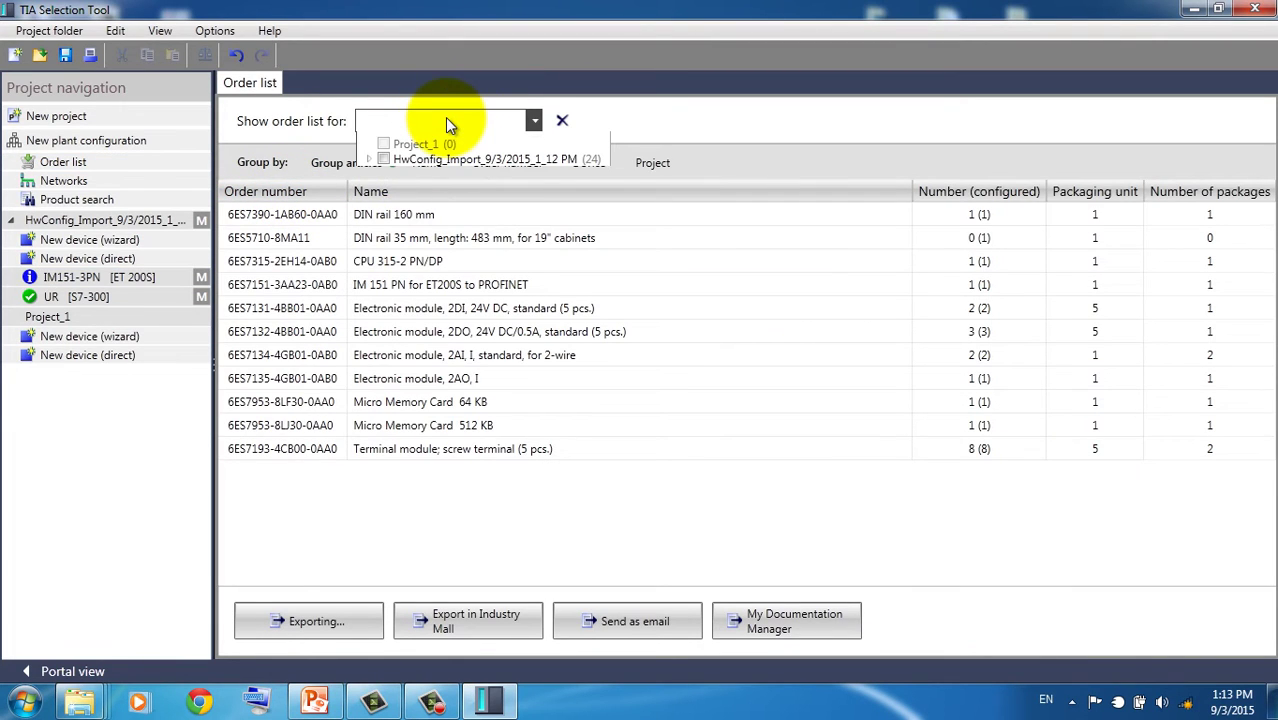
pyautogui.click(383, 160)
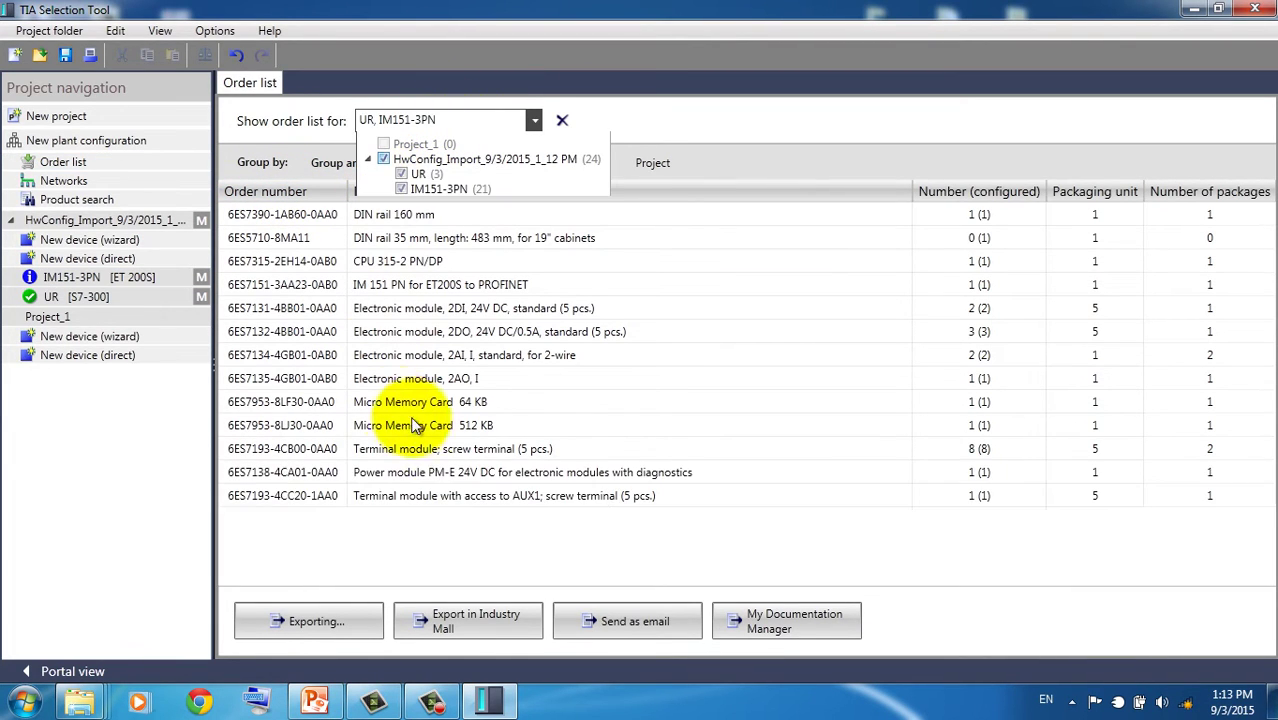
pyautogui.click(478, 418)
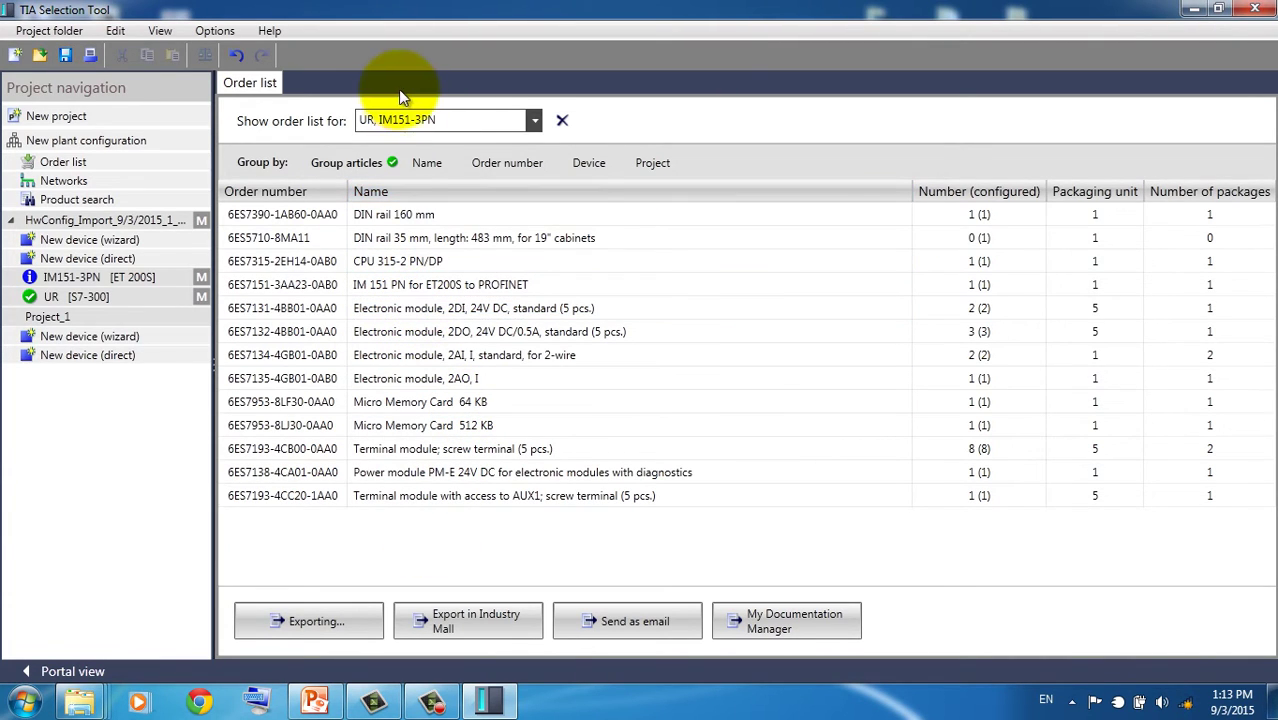
pyautogui.click(416, 119)
pyautogui.click(383, 158)
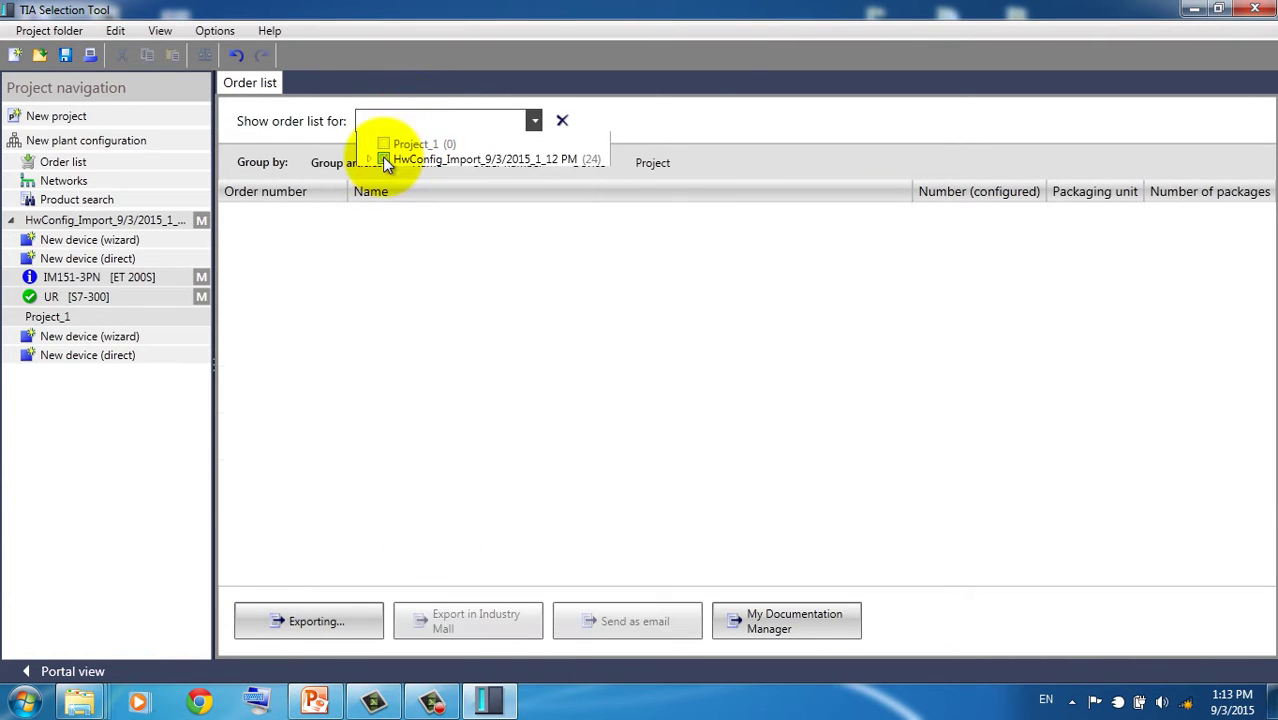
# Start the migration of the HwConfig_Import project and open the migration options for SIMATIC S7-300.
pyautogui.click(89, 219)
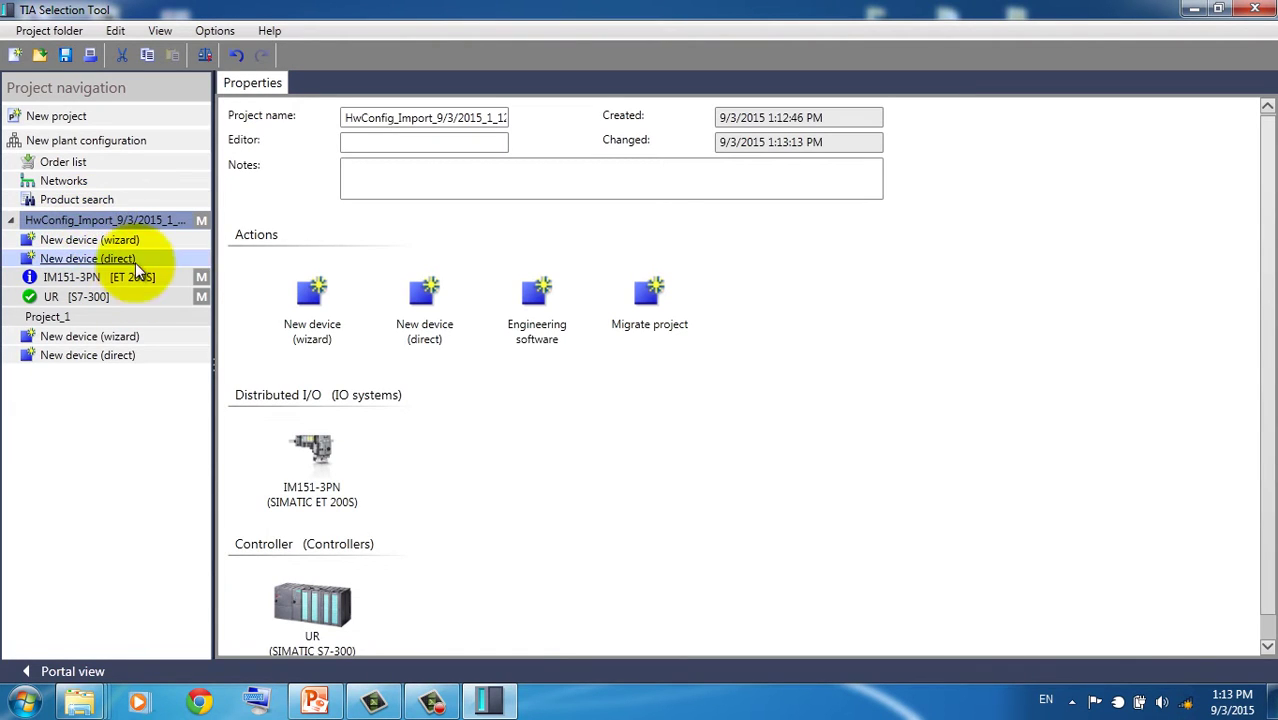
pyautogui.rightClick(115, 217)
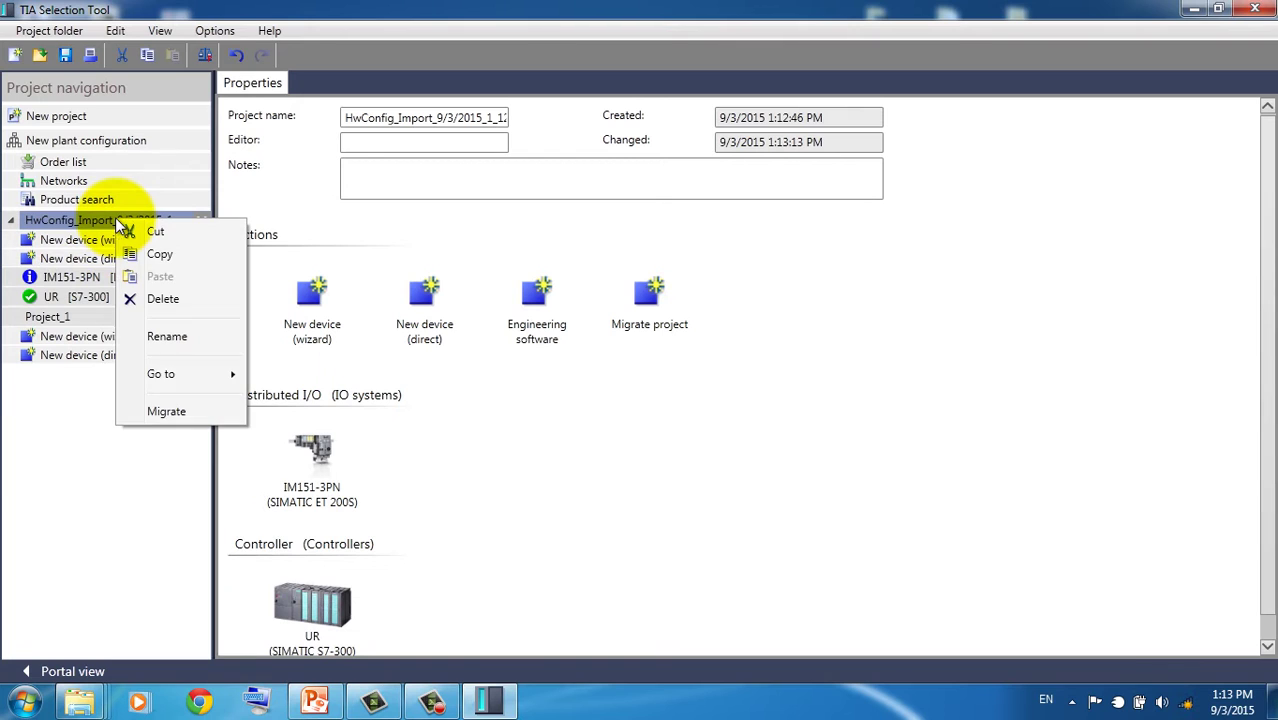
pyautogui.click(163, 412)
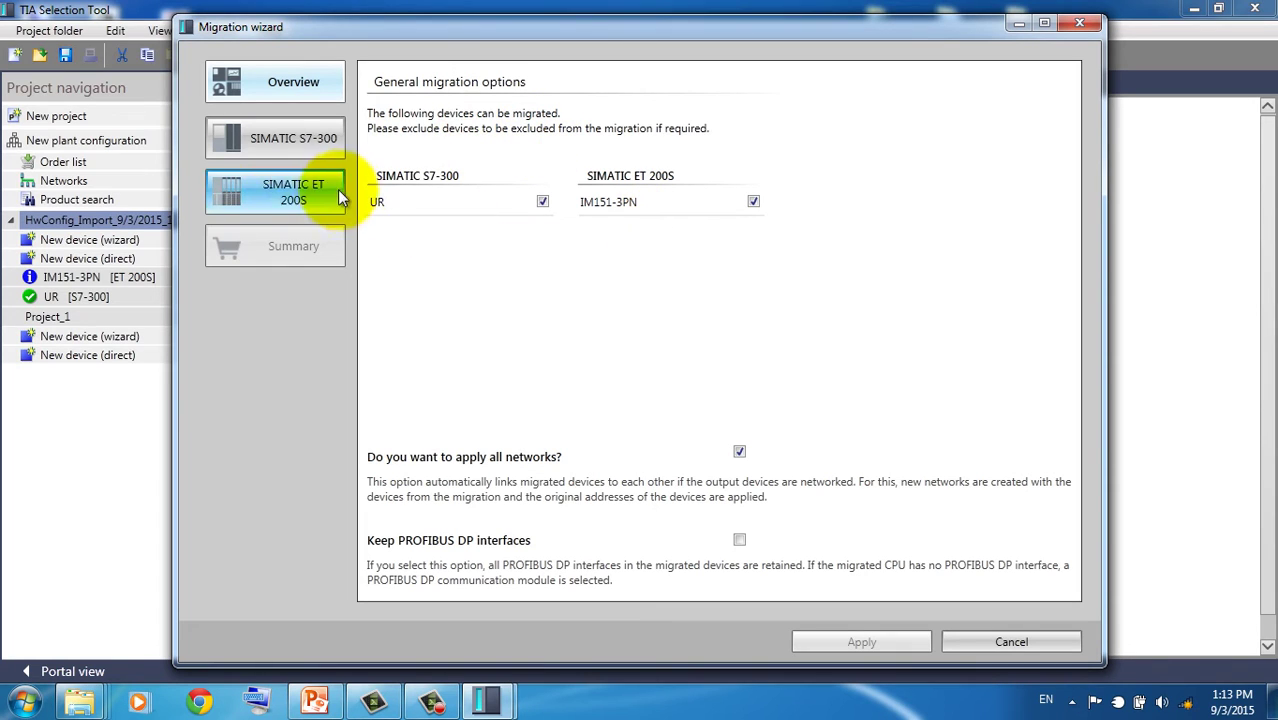
pyautogui.click(284, 155)
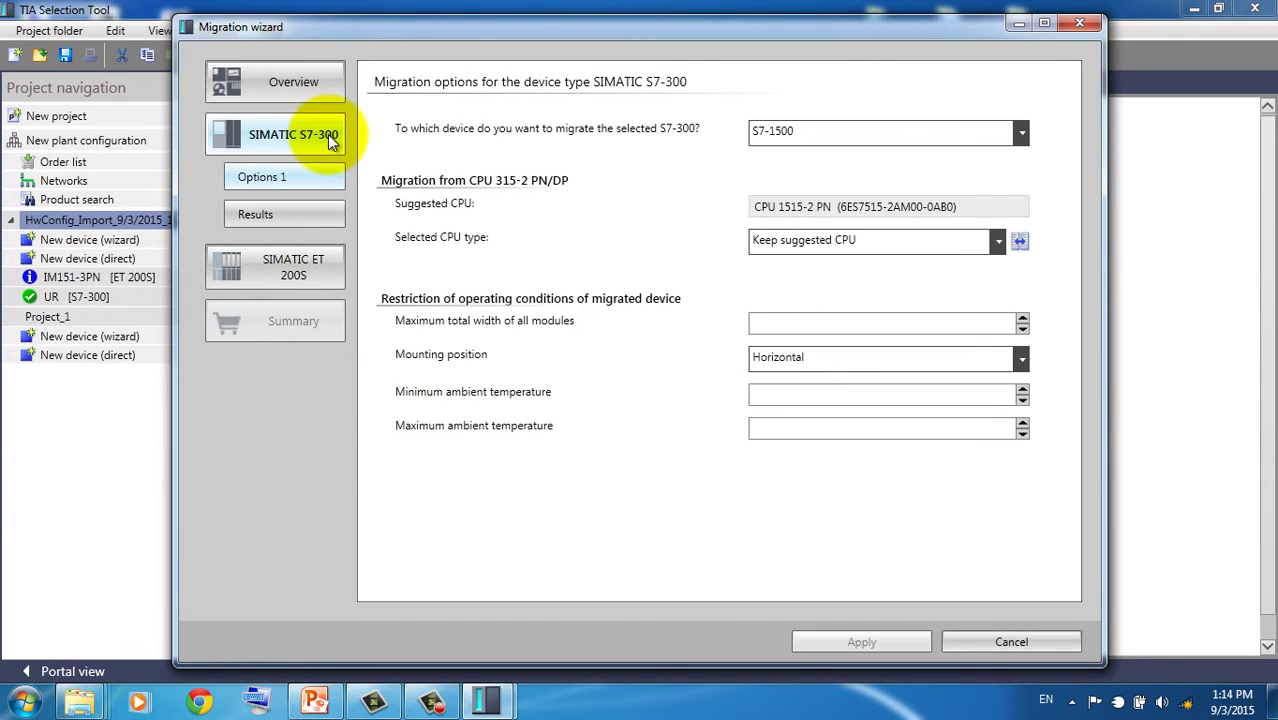
# Check the available target devices and CPU types for the S7-300 migration, keeping S7-1500 and the suggested CPU.
pyautogui.click(893, 140)
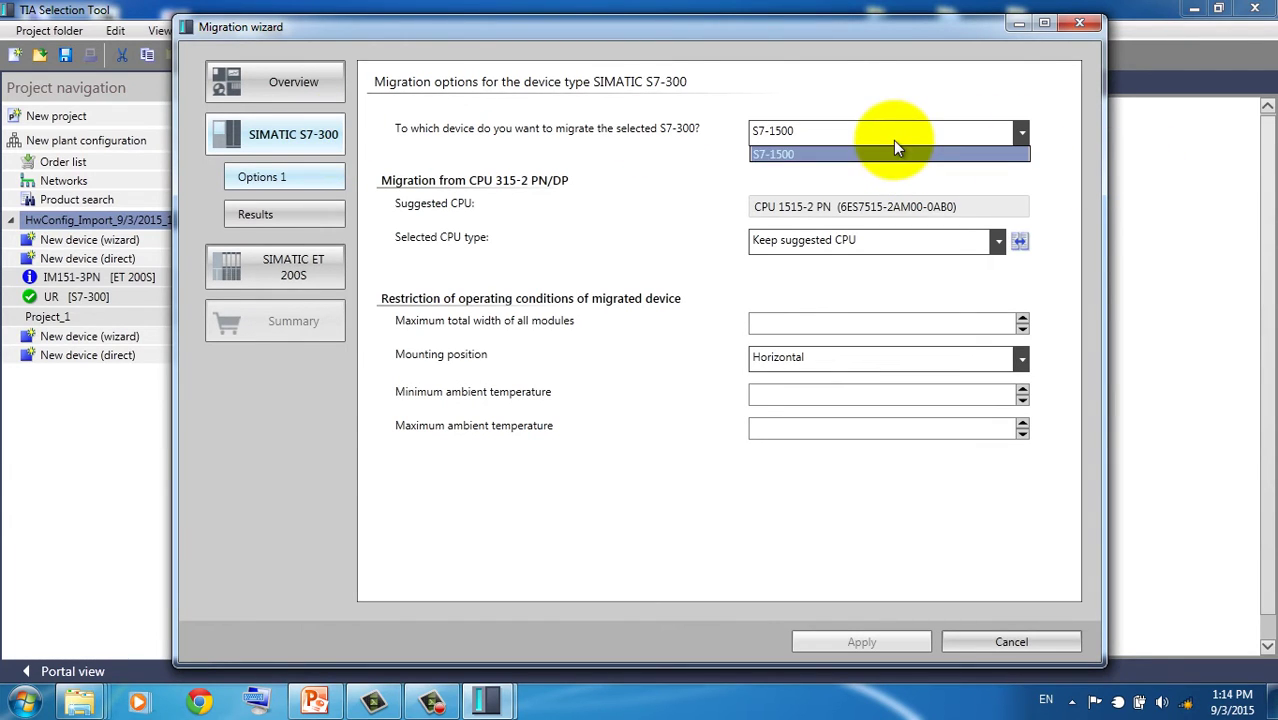
pyautogui.click(893, 140)
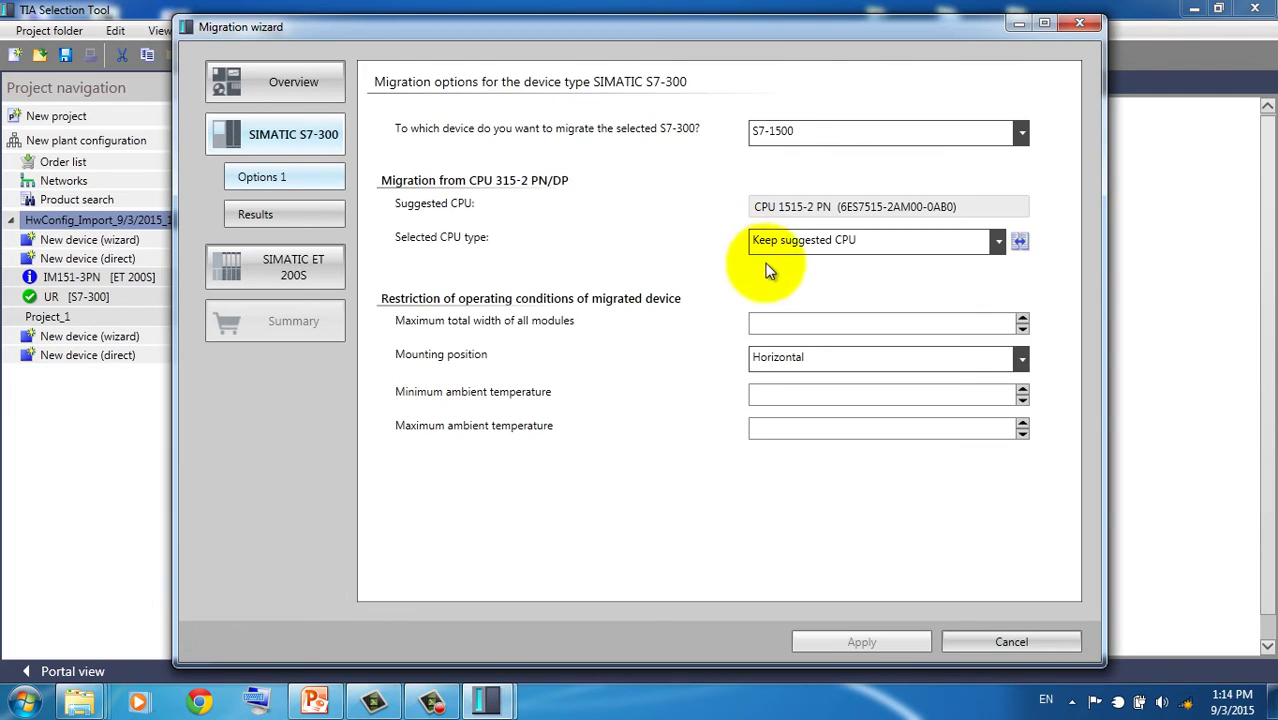
pyautogui.click(972, 247)
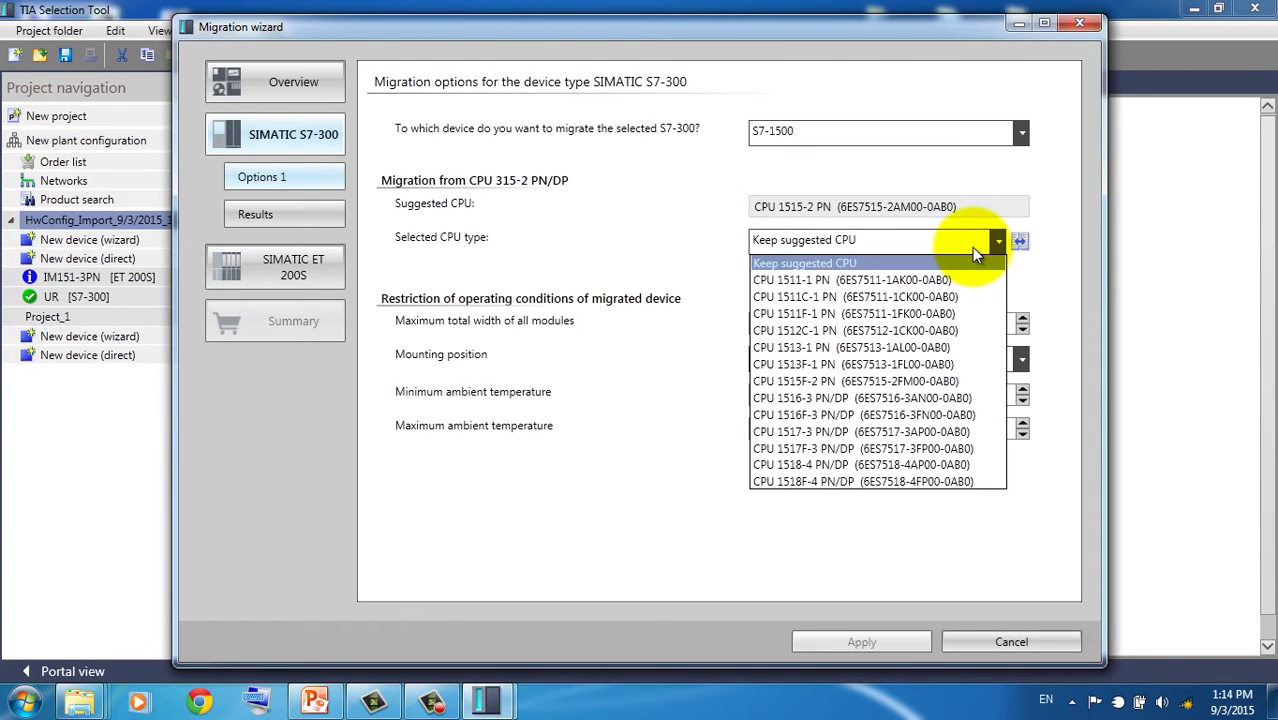
pyautogui.click(972, 247)
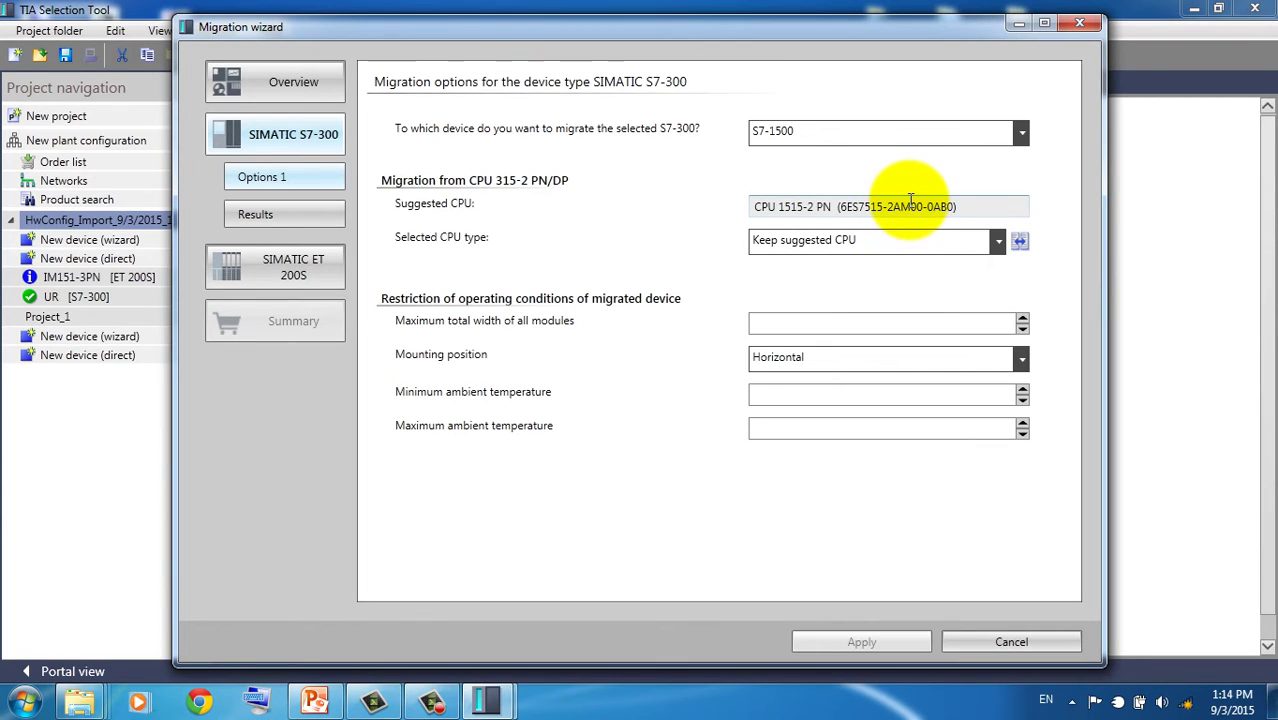
pyautogui.click(853, 242)
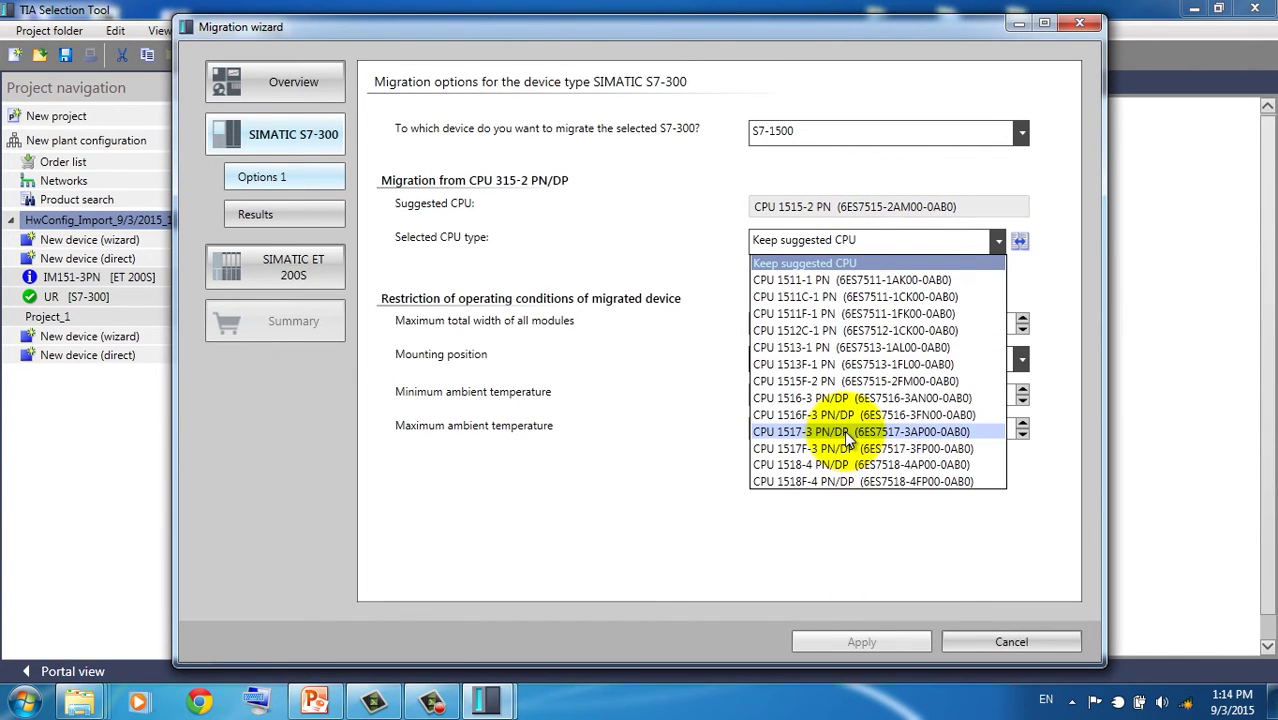
pyautogui.click(600, 478)
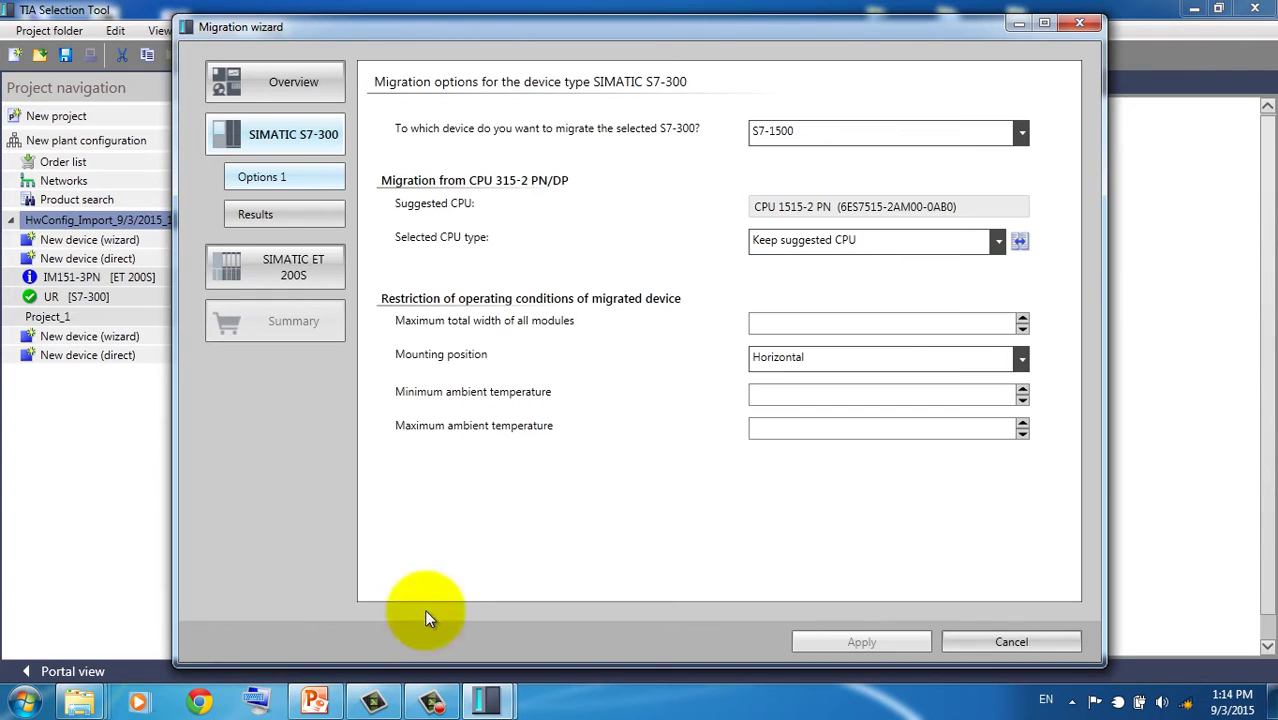
# Switch to PowerPoint and start the presentation's slide show.
pyautogui.click(313, 706)
pyautogui.press('F5')
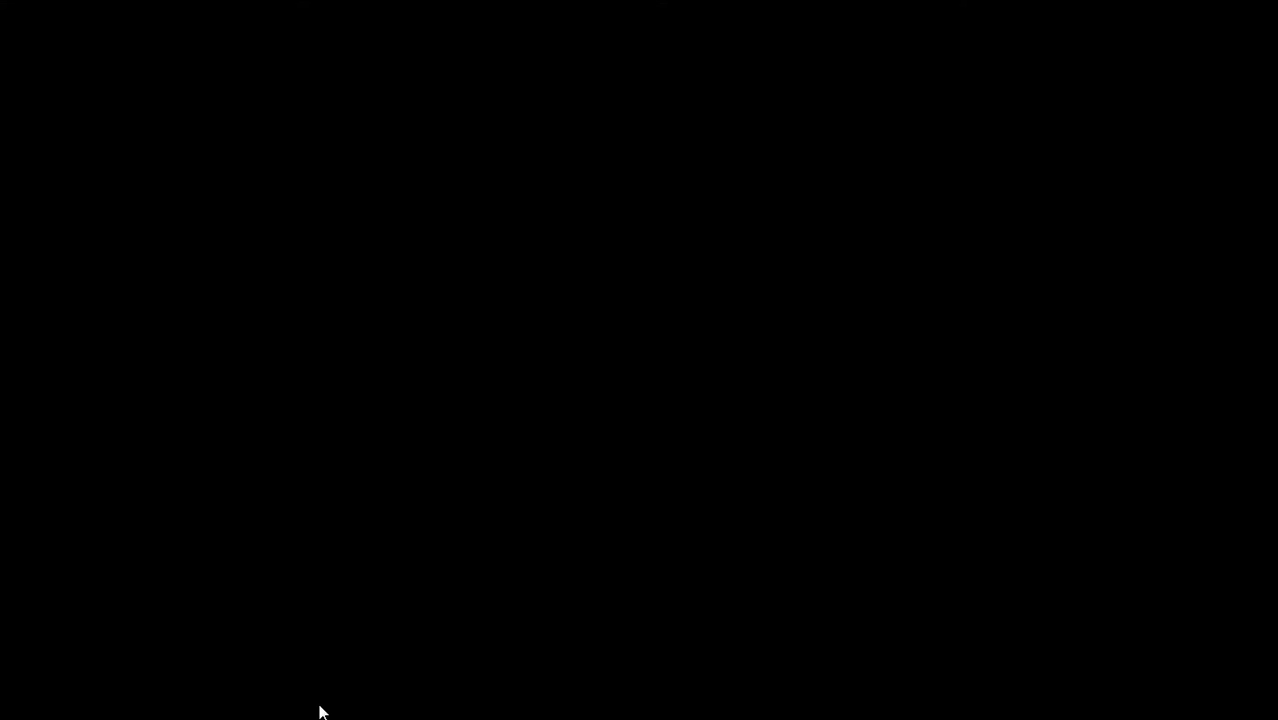